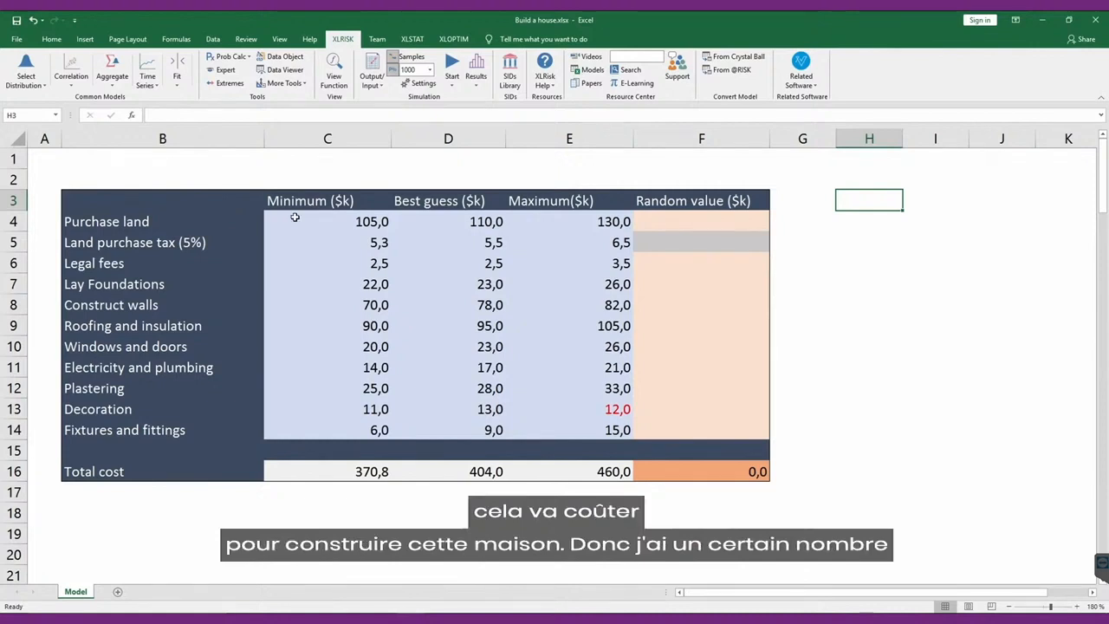
Examine the first cost items and the minimum, best-guess and maximum estimates for the land purchase.
{"action": "left_click", "coordinate": [135, 222]}
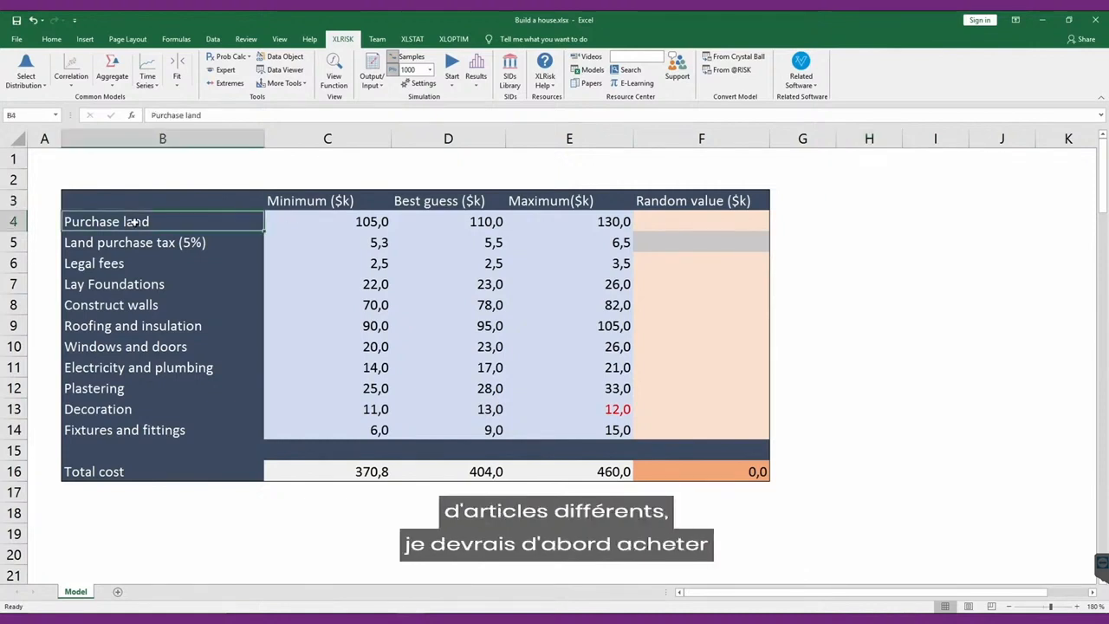
{"action": "left_click", "coordinate": [180, 243]}
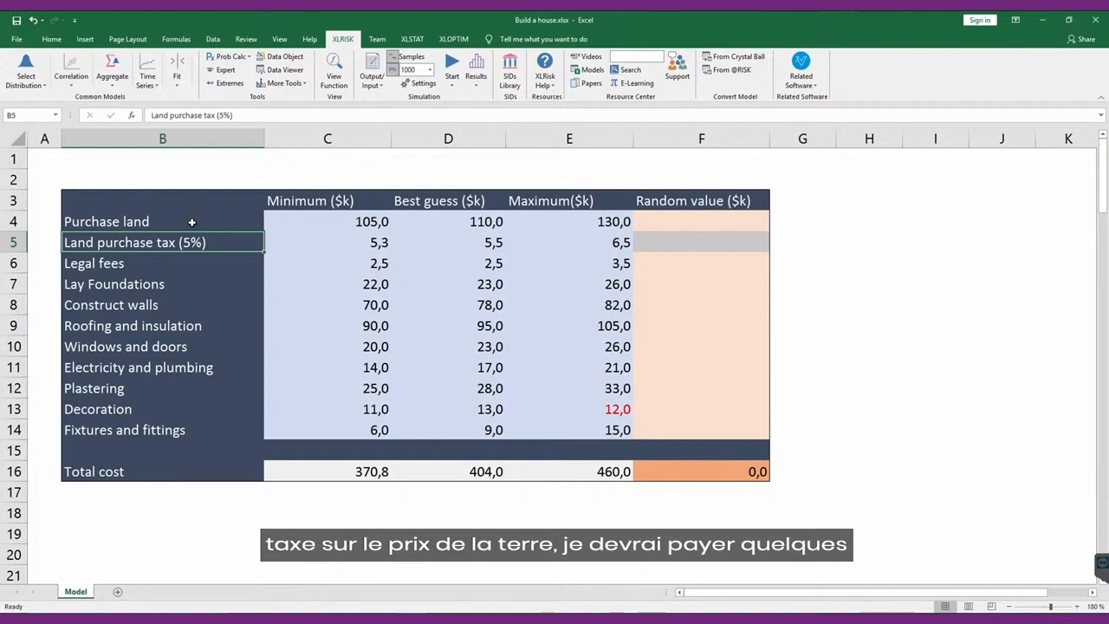
{"action": "left_click", "coordinate": [165, 264]}
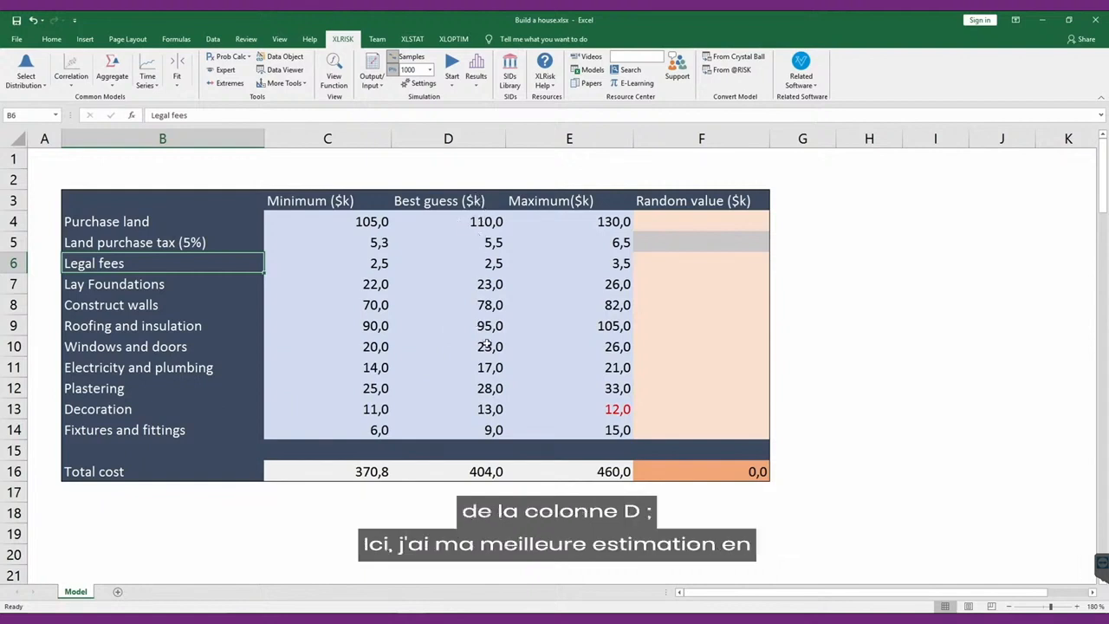
{"action": "left_click", "coordinate": [472, 222]}
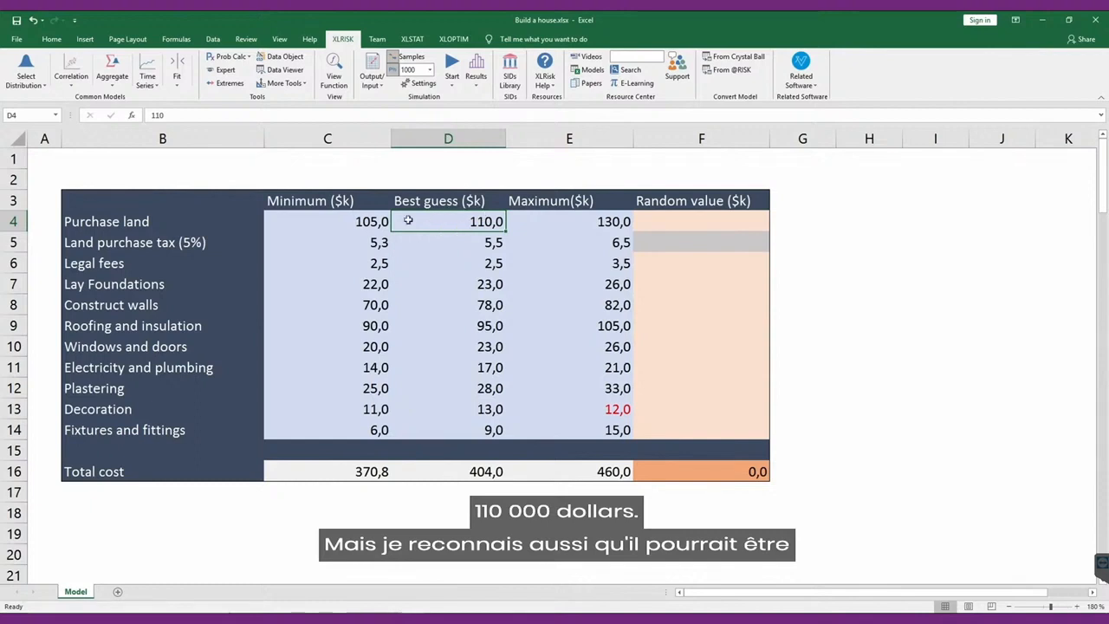
{"action": "left_click", "coordinate": [355, 221]}
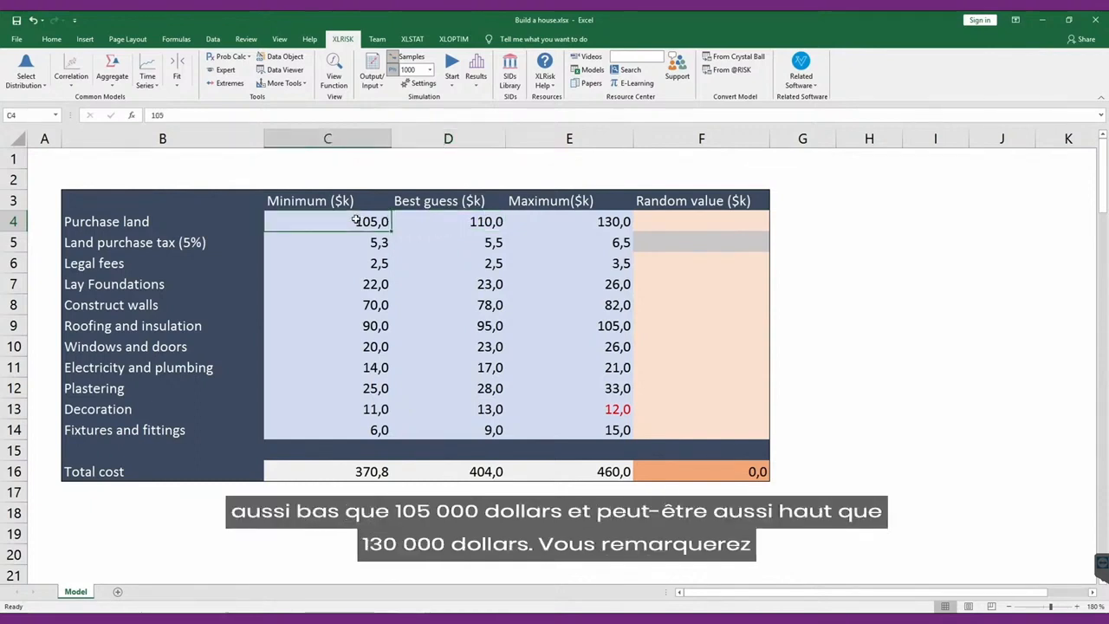
{"action": "left_click", "coordinate": [590, 222]}
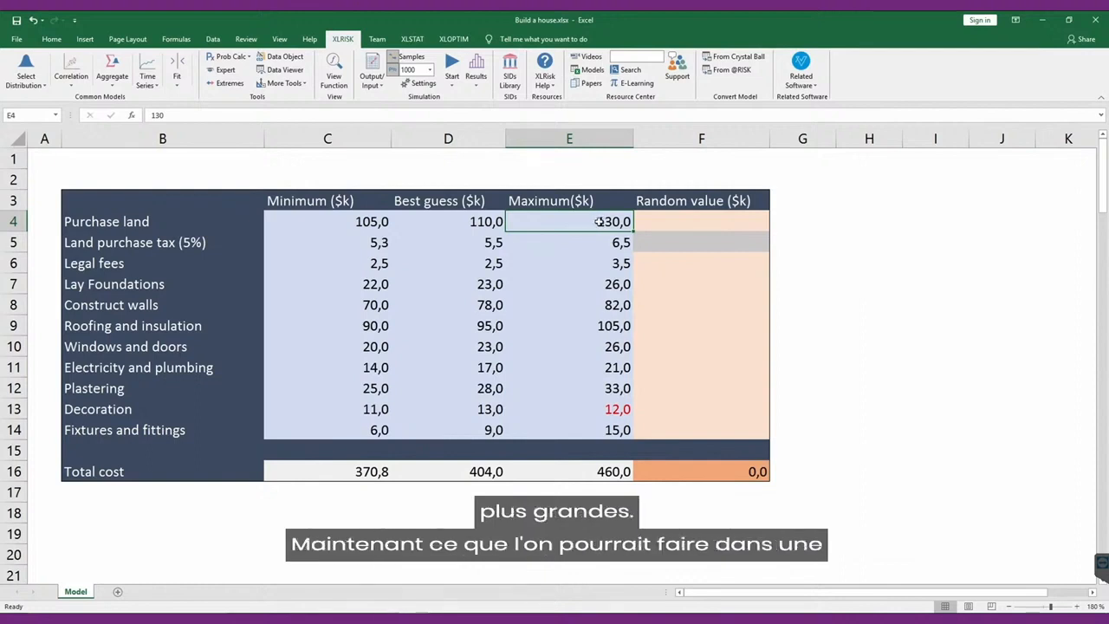
Examine the individual best-guess costs and the total cost formulas for the minimum, best-guess and maximum columns.
{"action": "left_click", "coordinate": [466, 224]}
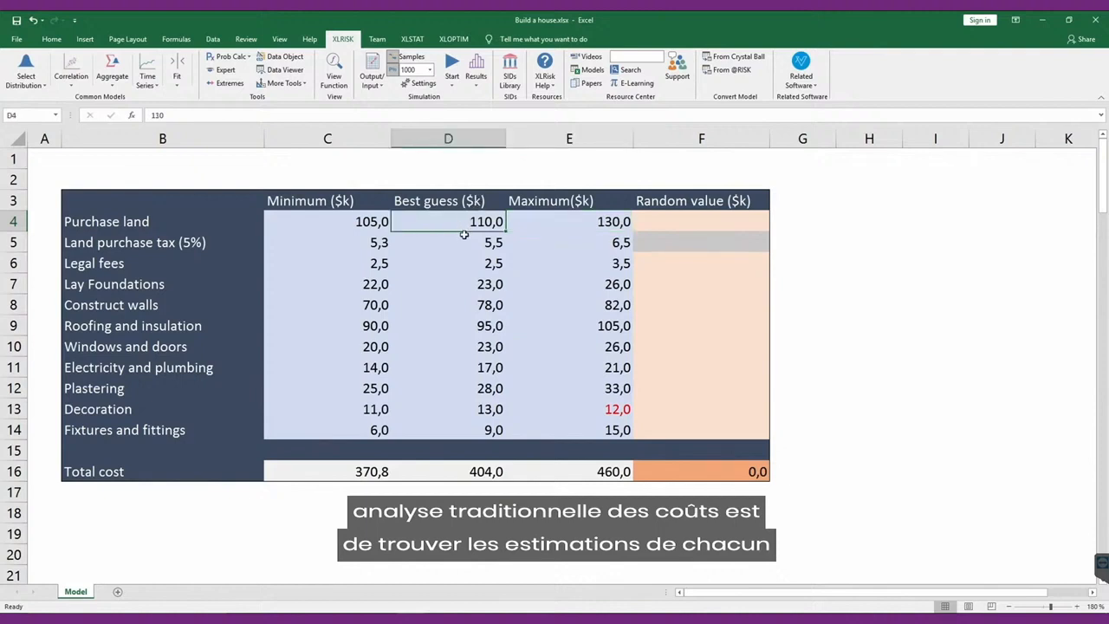
{"action": "left_click", "coordinate": [464, 239]}
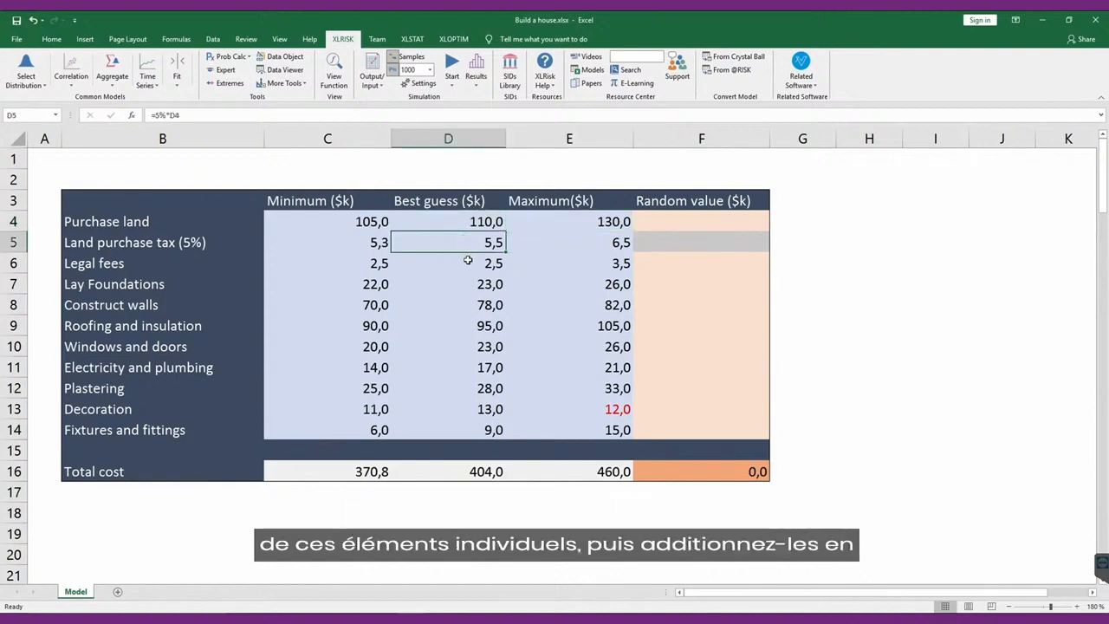
{"action": "left_click", "coordinate": [468, 259]}
{"action": "left_click", "coordinate": [459, 283]}
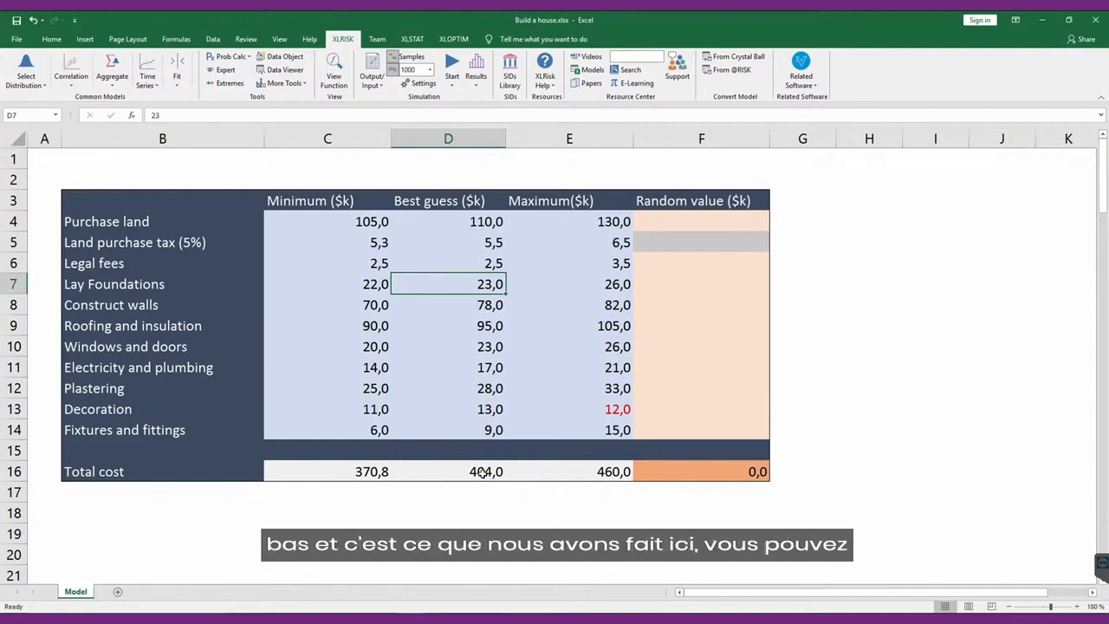
{"action": "left_click", "coordinate": [482, 472]}
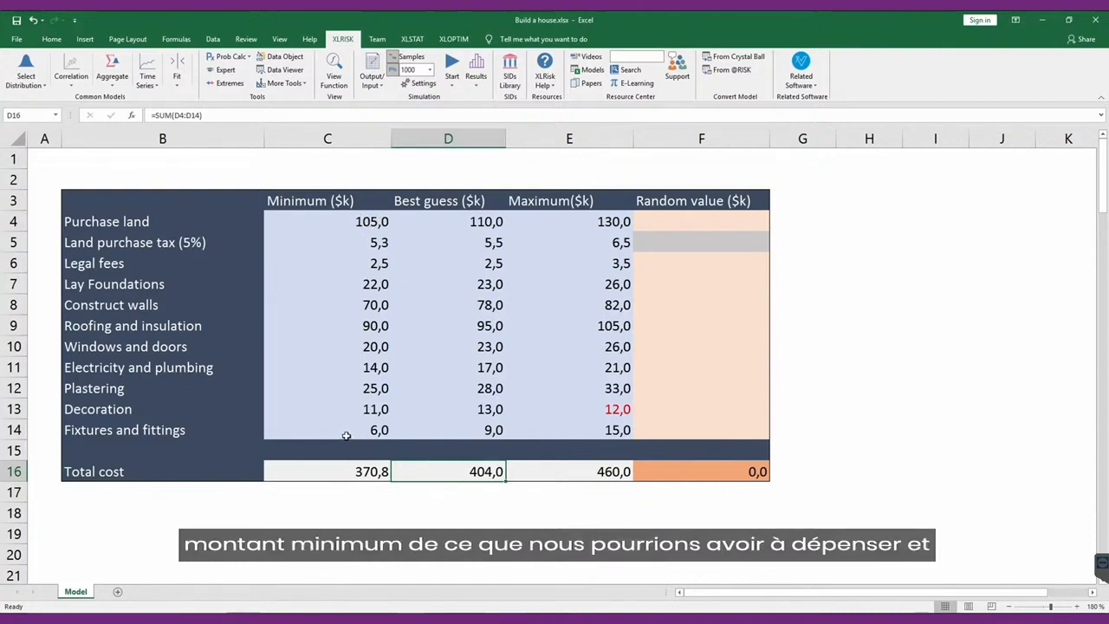
{"action": "left_click", "coordinate": [359, 469]}
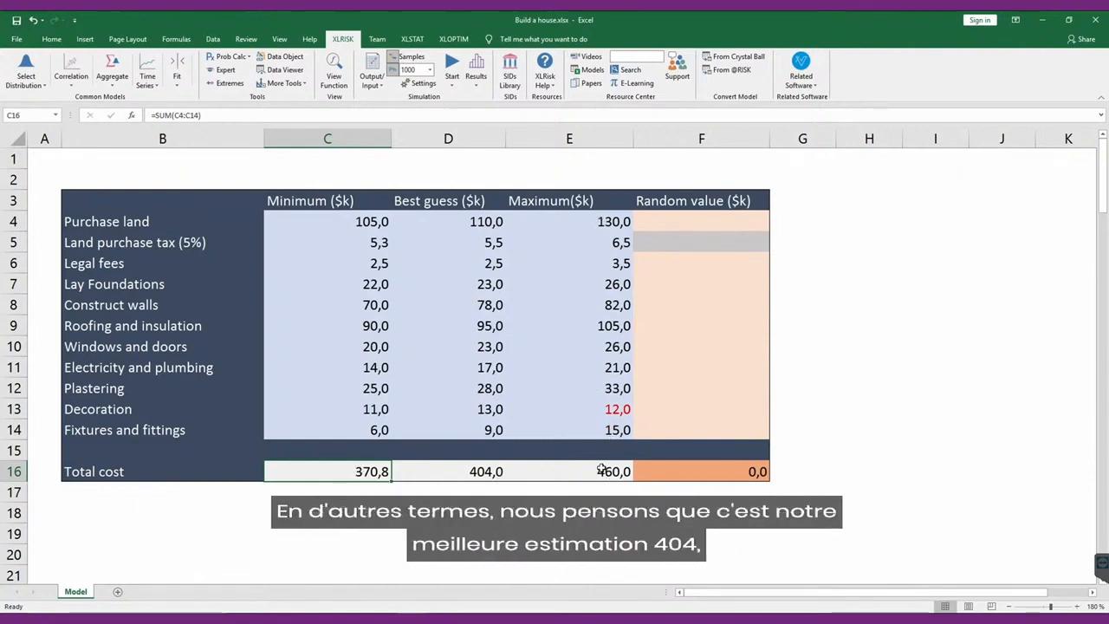
{"action": "left_click", "coordinate": [478, 475]}
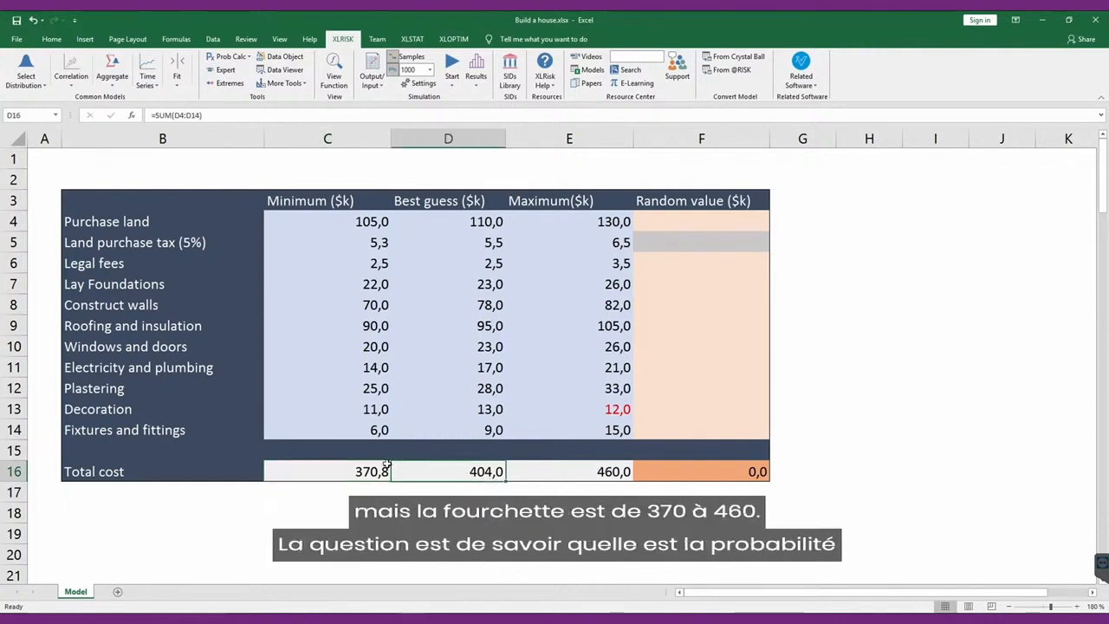
{"action": "left_click", "coordinate": [355, 469]}
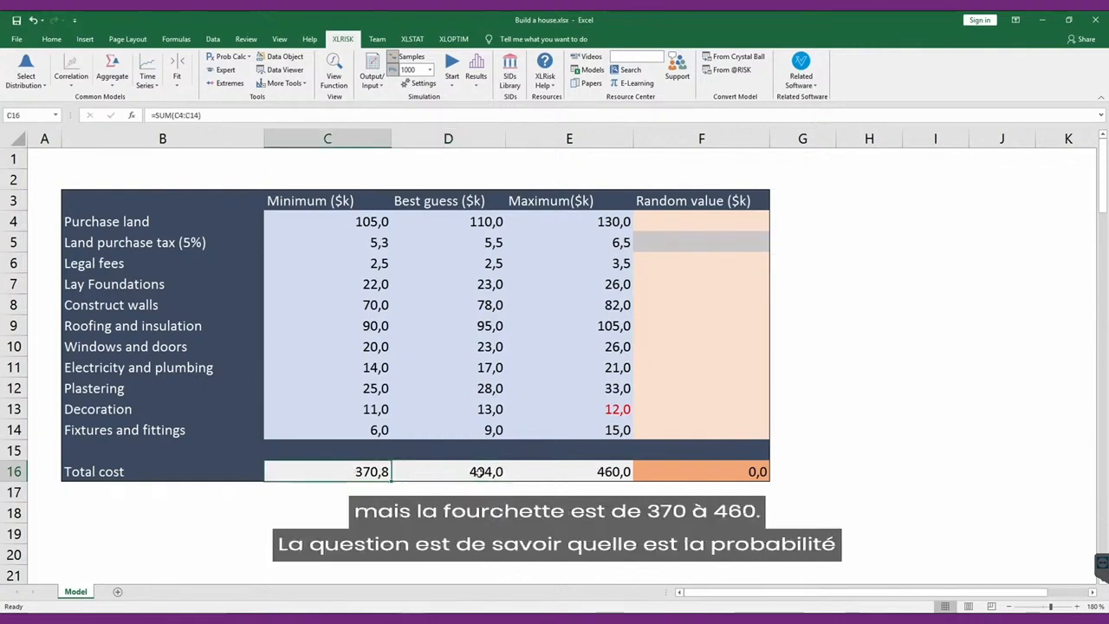
{"action": "left_click", "coordinate": [602, 468]}
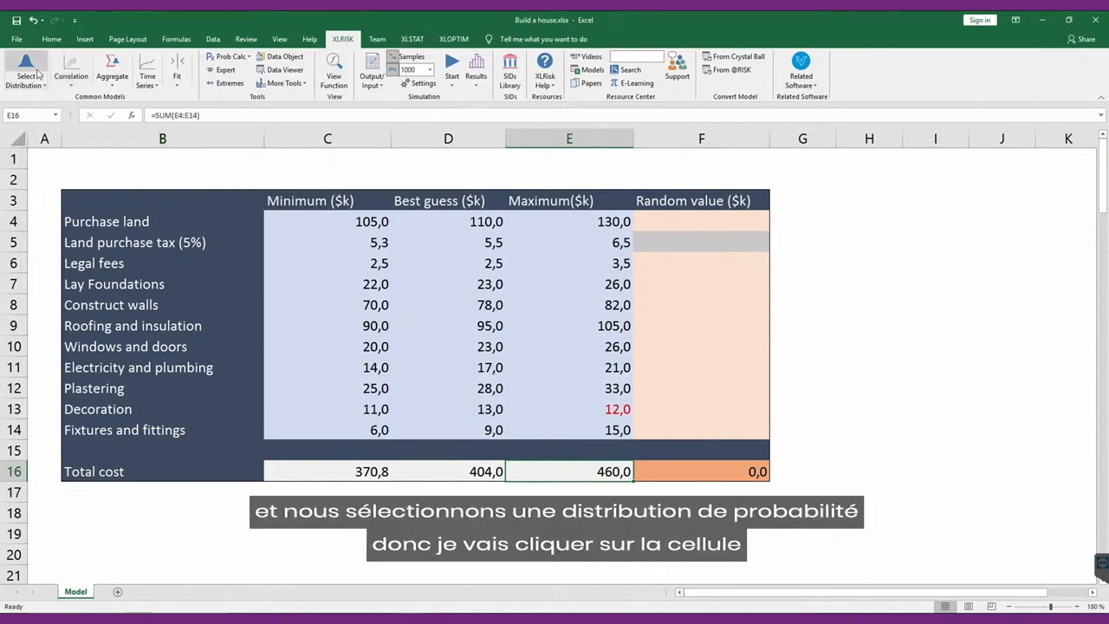
Open the distribution selection for the Purchase land random value in F4 and show only the subjective distributions.
{"action": "left_click", "coordinate": [683, 217]}
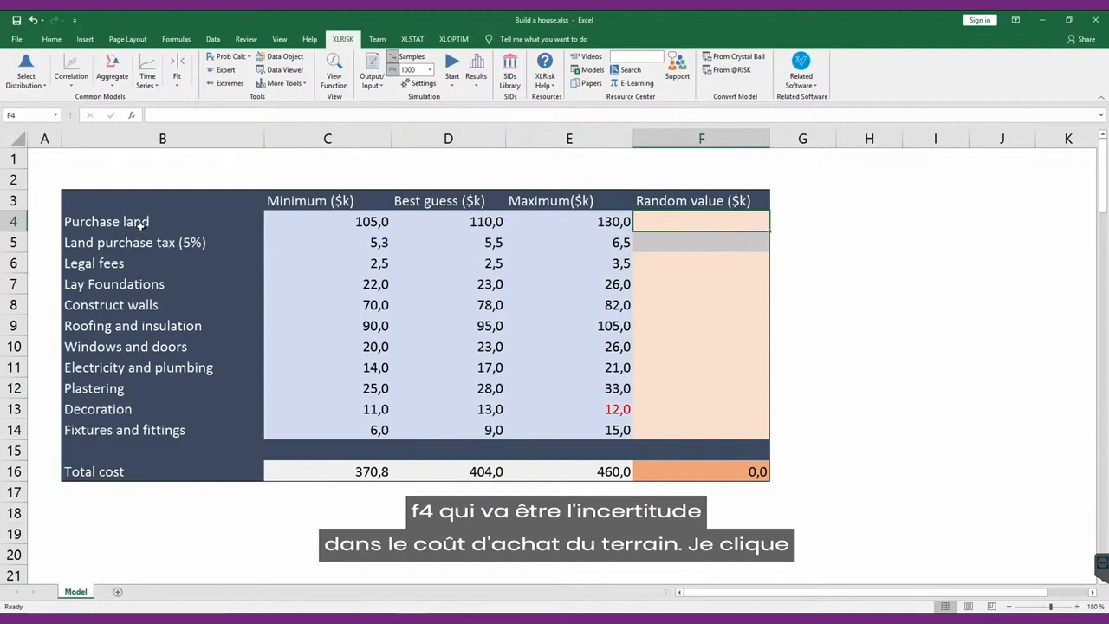
{"action": "left_click", "coordinate": [33, 85]}
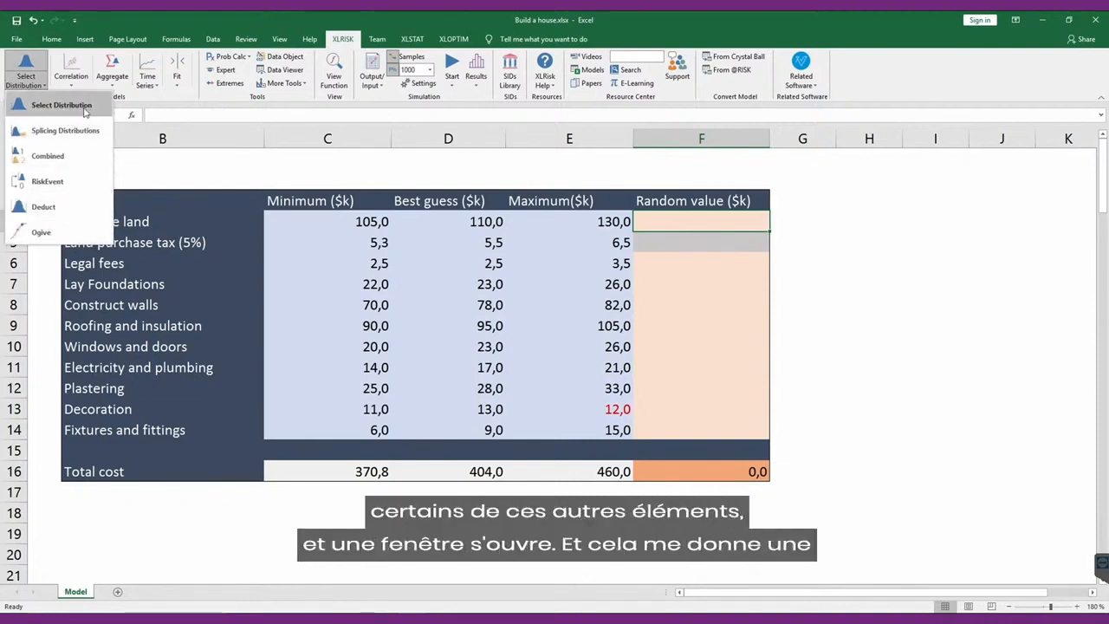
{"action": "left_click", "coordinate": [61, 105]}
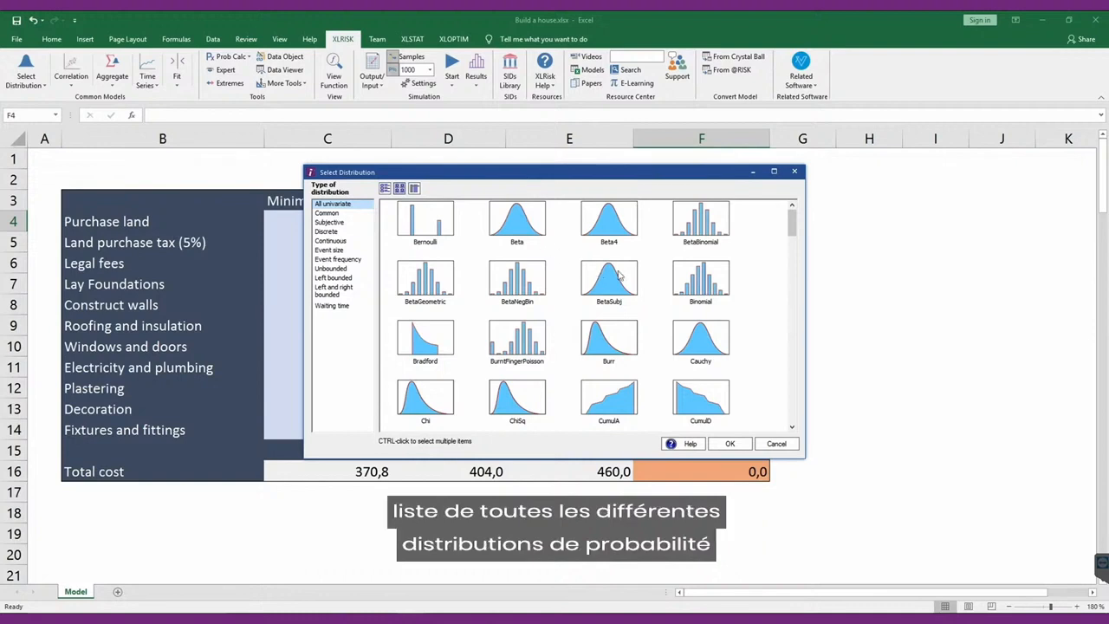
{"action": "mouse_move", "coordinate": [793, 236]}
{"action": "left_mouse_down"}
{"action": "mouse_move", "coordinate": [795, 401]}
{"action": "mouse_move", "coordinate": [784, 231]}
{"action": "left_mouse_up"}
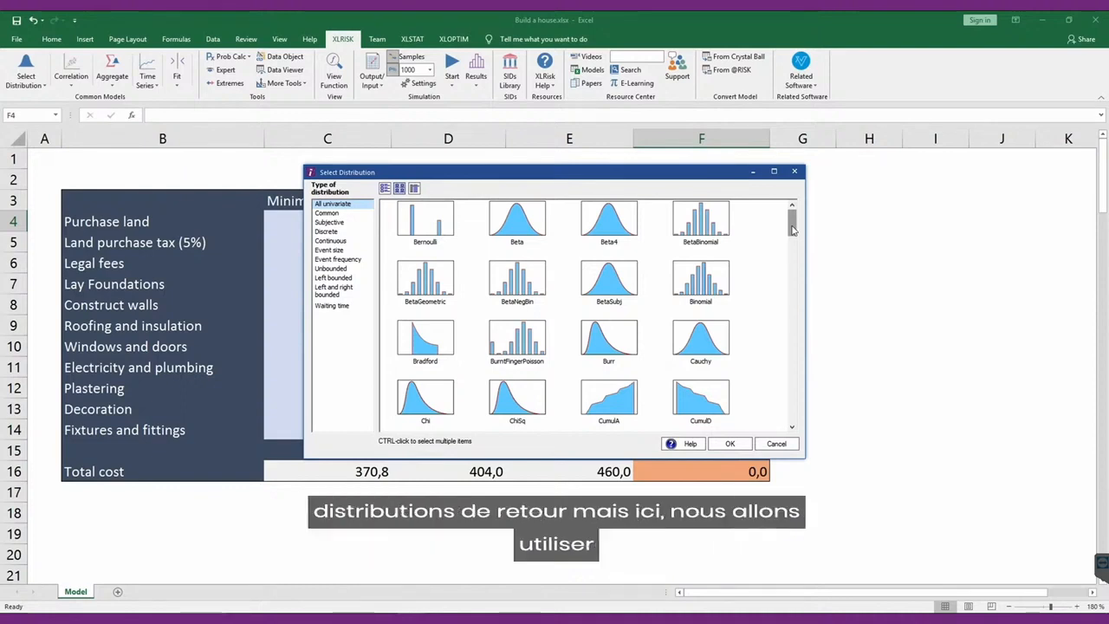
{"action": "left_click", "coordinate": [330, 222]}
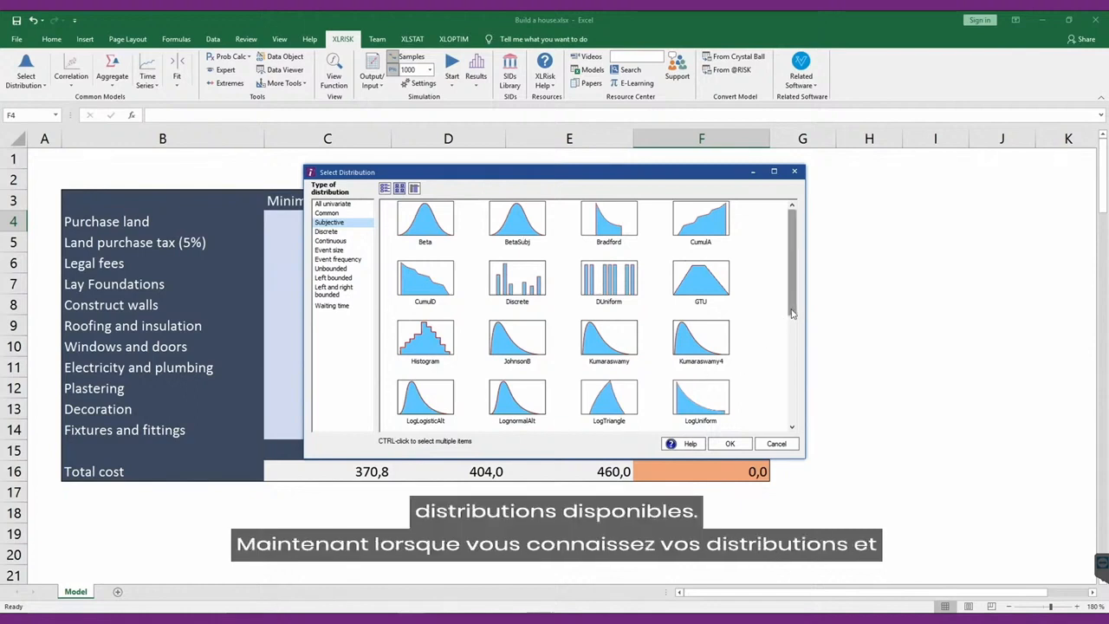
Choose the PERT distribution for the Purchase land random value.
{"action": "left_click_drag", "start_coordinate": [793, 314], "coordinate": [795, 377]}
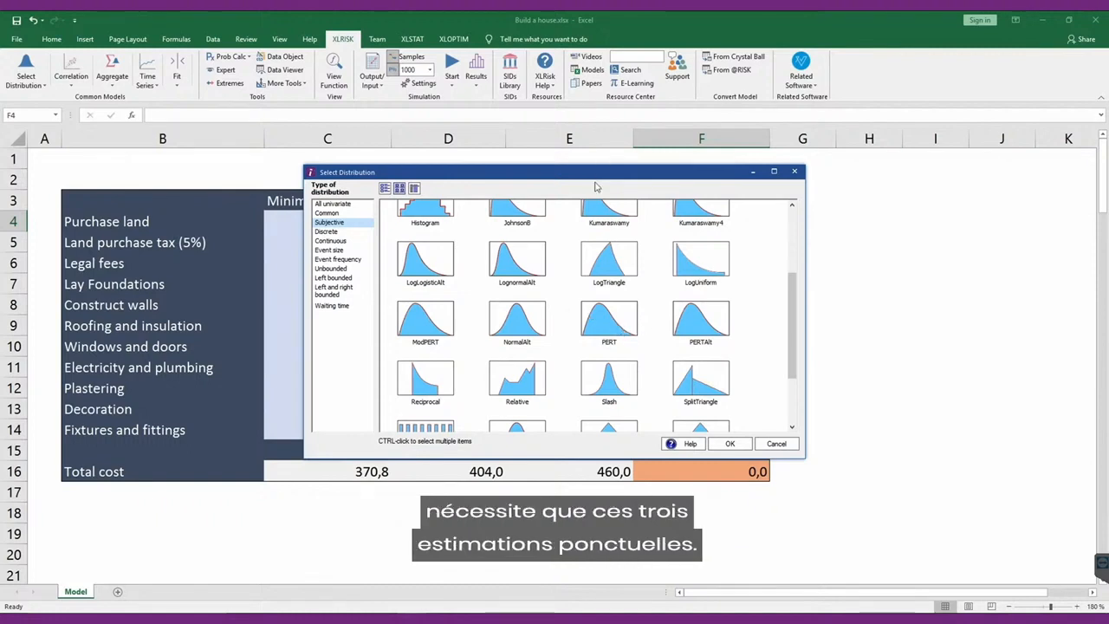
{"action": "left_click_drag", "start_coordinate": [596, 174], "coordinate": [578, 292]}
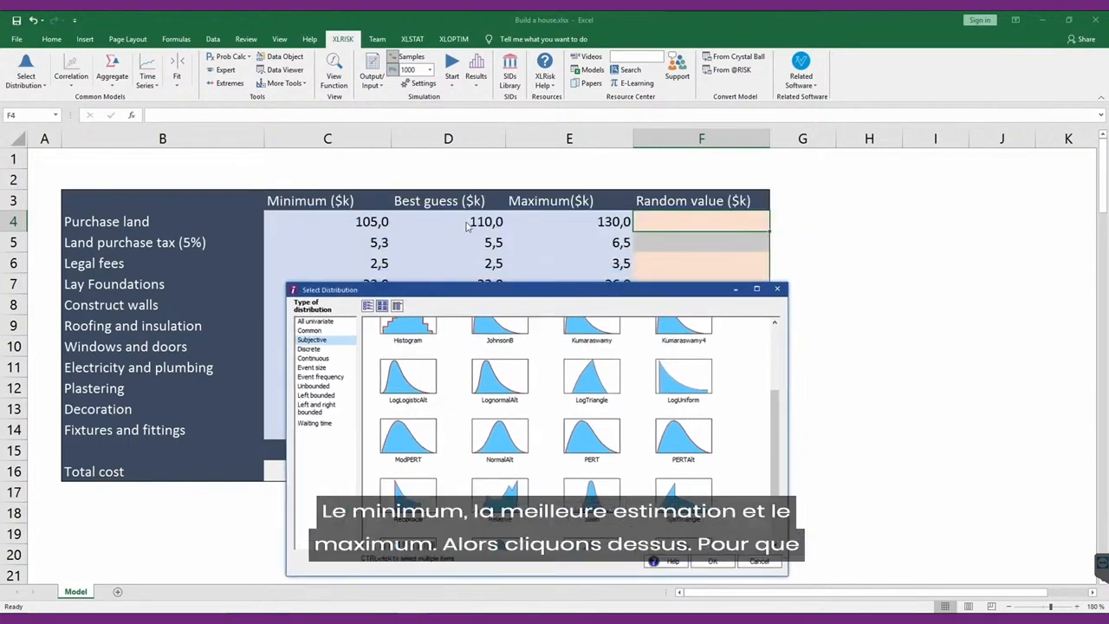
{"action": "left_click_drag", "start_coordinate": [586, 288], "coordinate": [581, 199]}
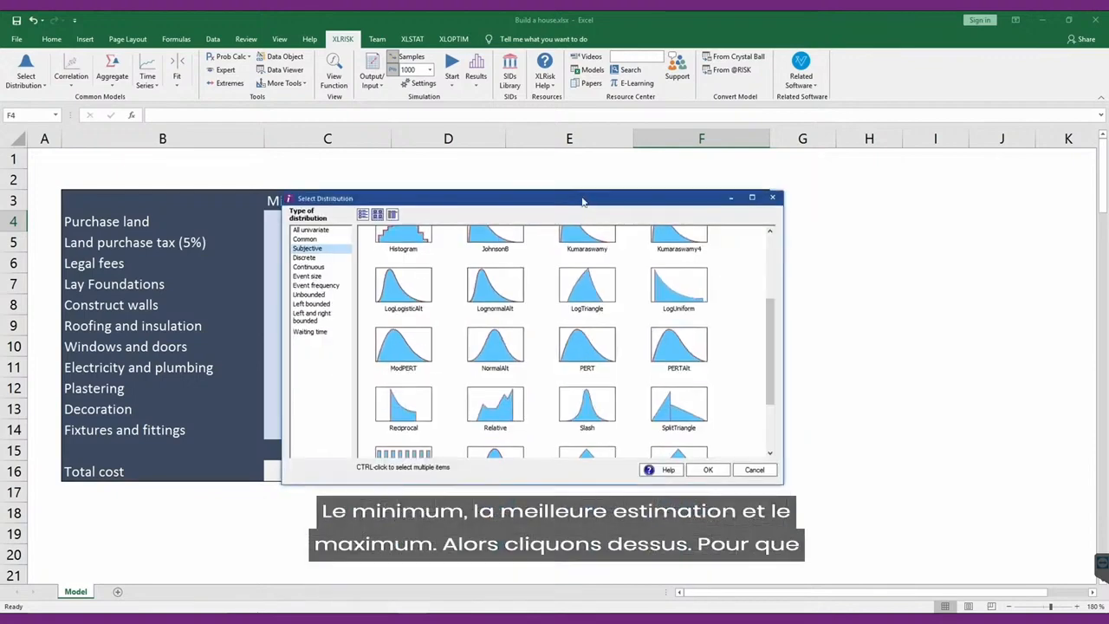
{"action": "double_click", "coordinate": [572, 361]}
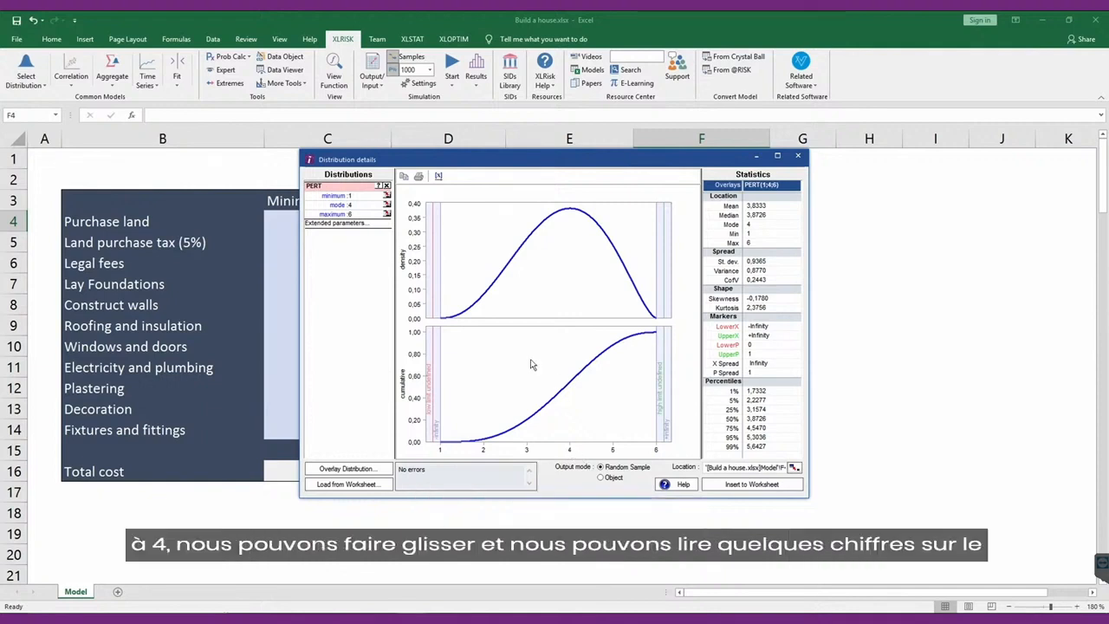
Move the lower marker of the PERT graph to about 4 to read its probability, and return it to its starting position.
{"action": "left_click_drag", "start_coordinate": [441, 377], "coordinate": [568, 392]}
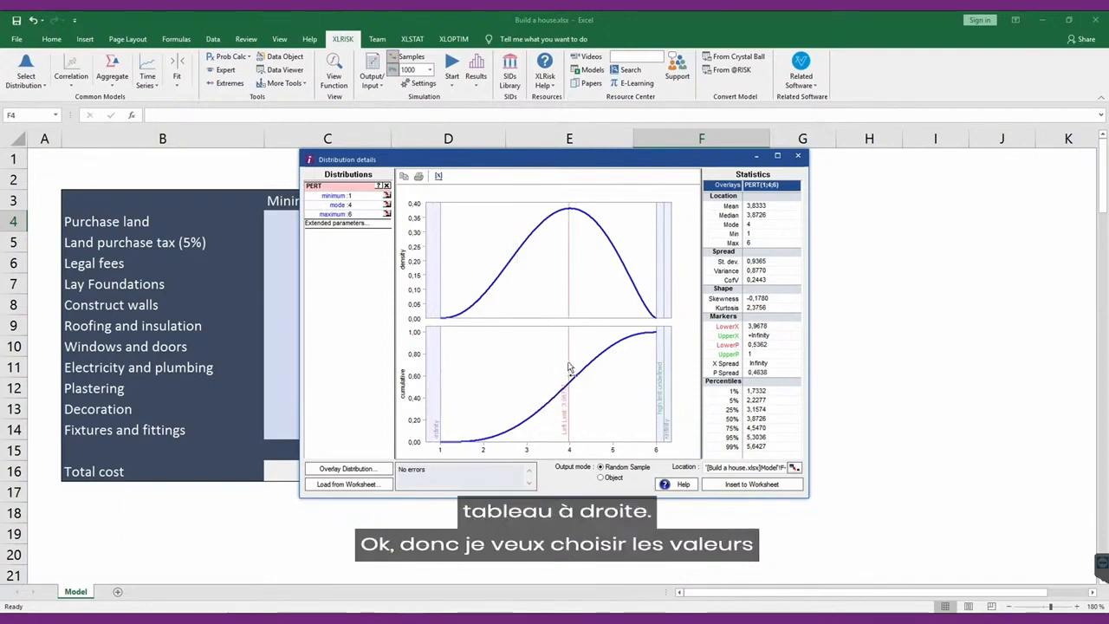
{"action": "mouse_move", "coordinate": [569, 368]}
{"action": "left_mouse_down"}
{"action": "mouse_move", "coordinate": [456, 361]}
{"action": "mouse_move", "coordinate": [425, 373]}
{"action": "left_mouse_up"}
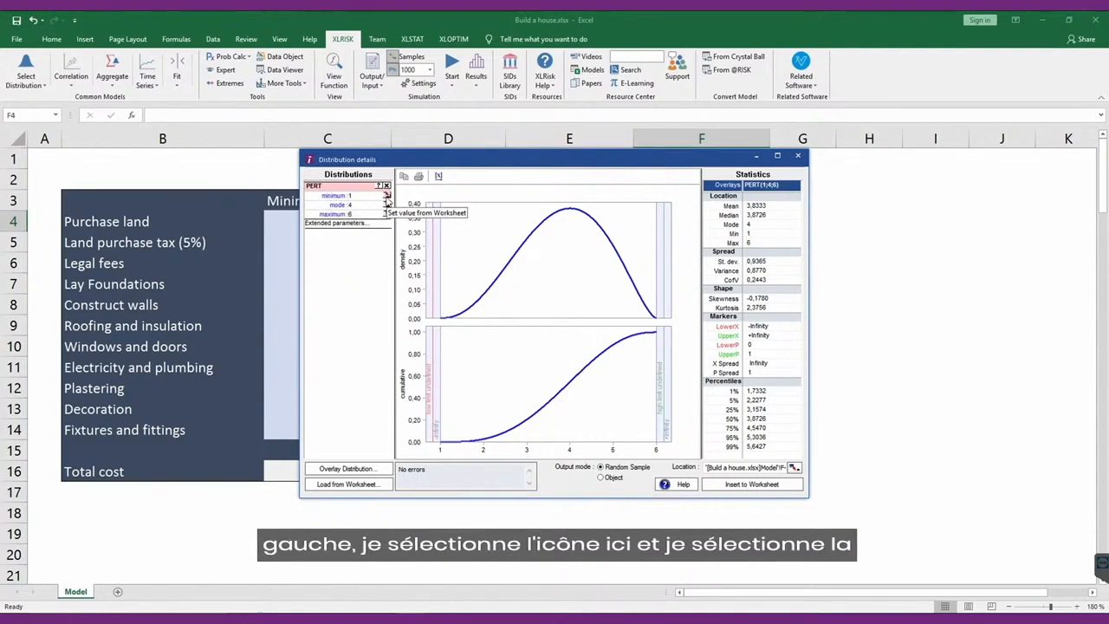
Link the PERT distribution's minimum, mode and maximum to the Purchase land estimates in cells C4, D4 and E4.
{"action": "left_click", "coordinate": [387, 196]}
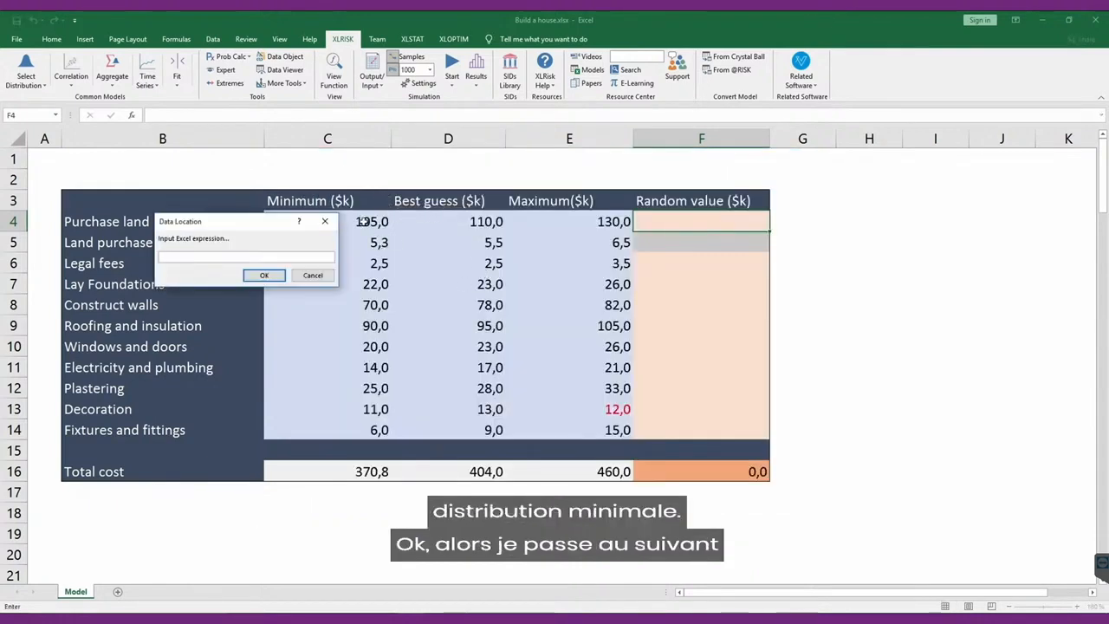
{"action": "left_click", "coordinate": [365, 222]}
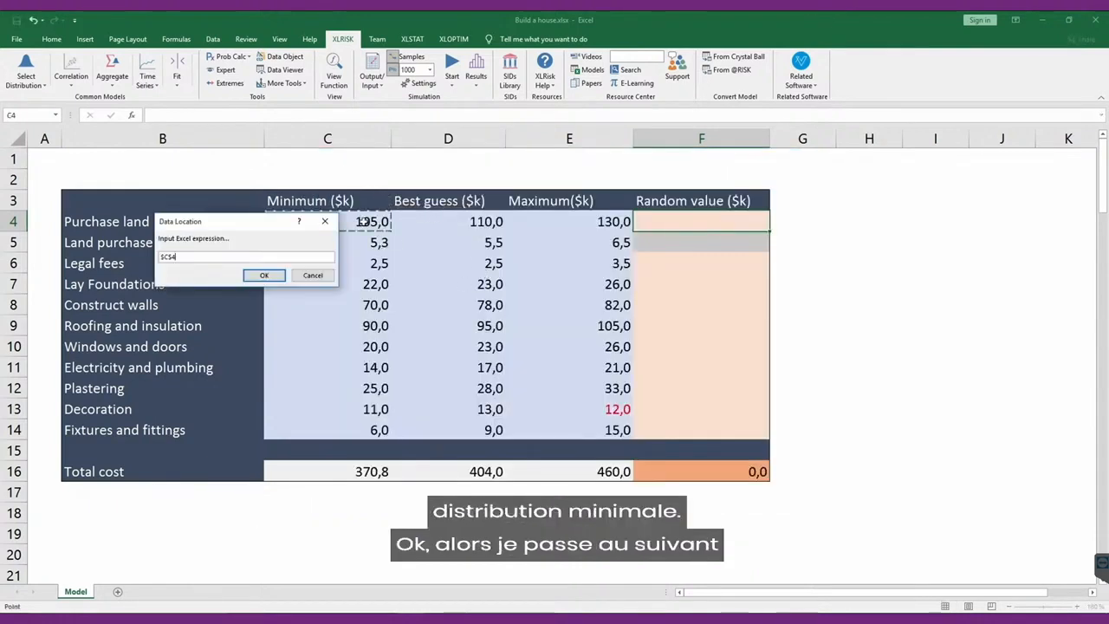
{"action": "left_click", "coordinate": [265, 275]}
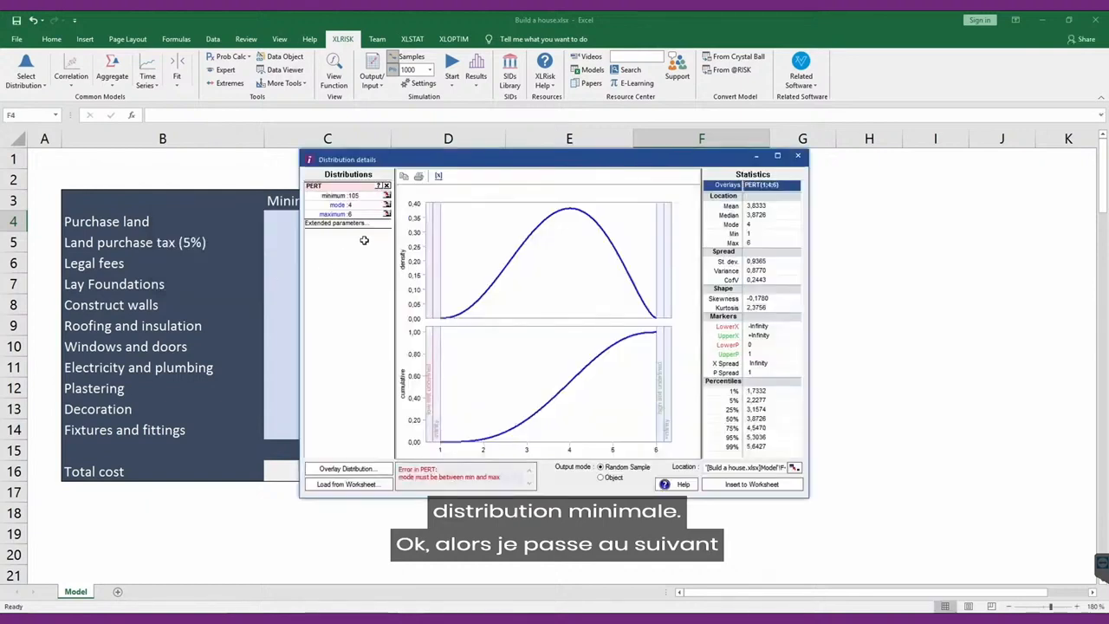
{"action": "left_click", "coordinate": [386, 205]}
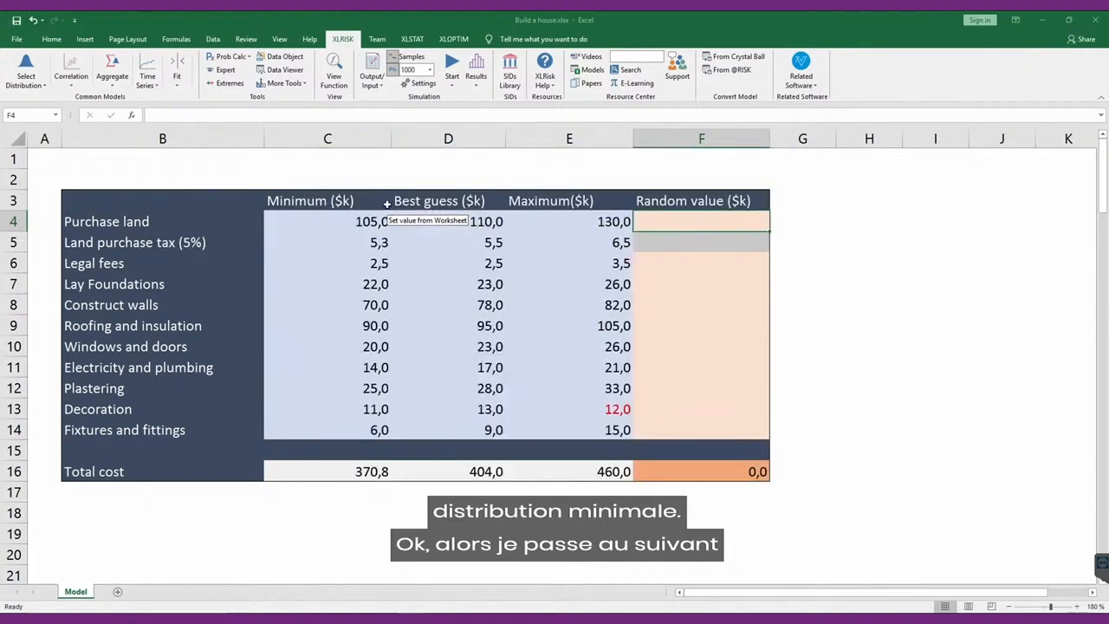
{"action": "left_click", "coordinate": [465, 225]}
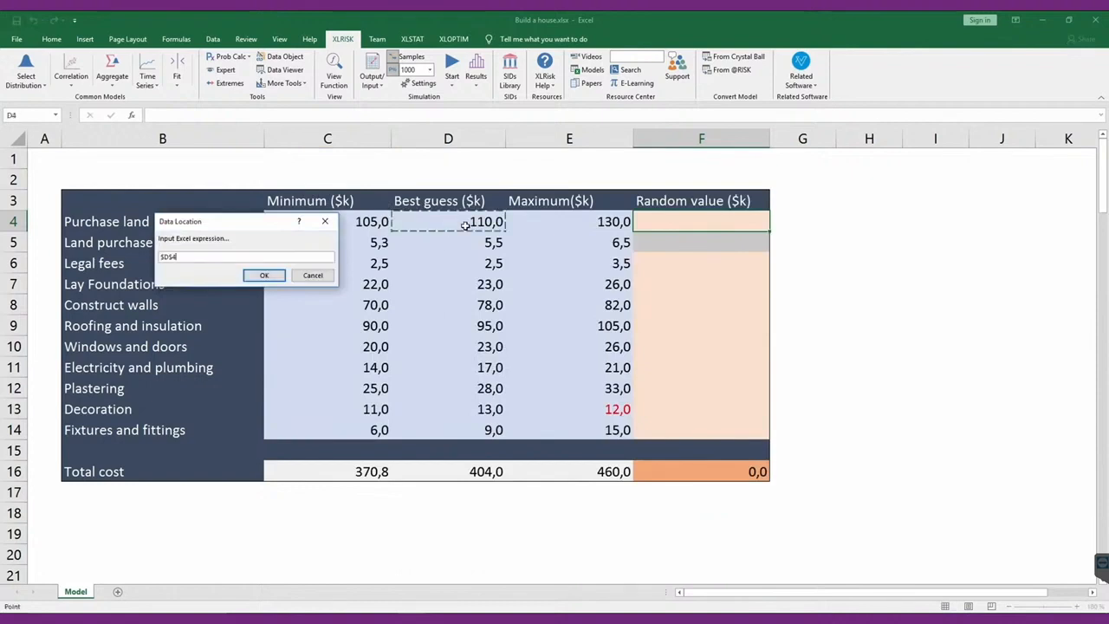
{"action": "left_click", "coordinate": [265, 276]}
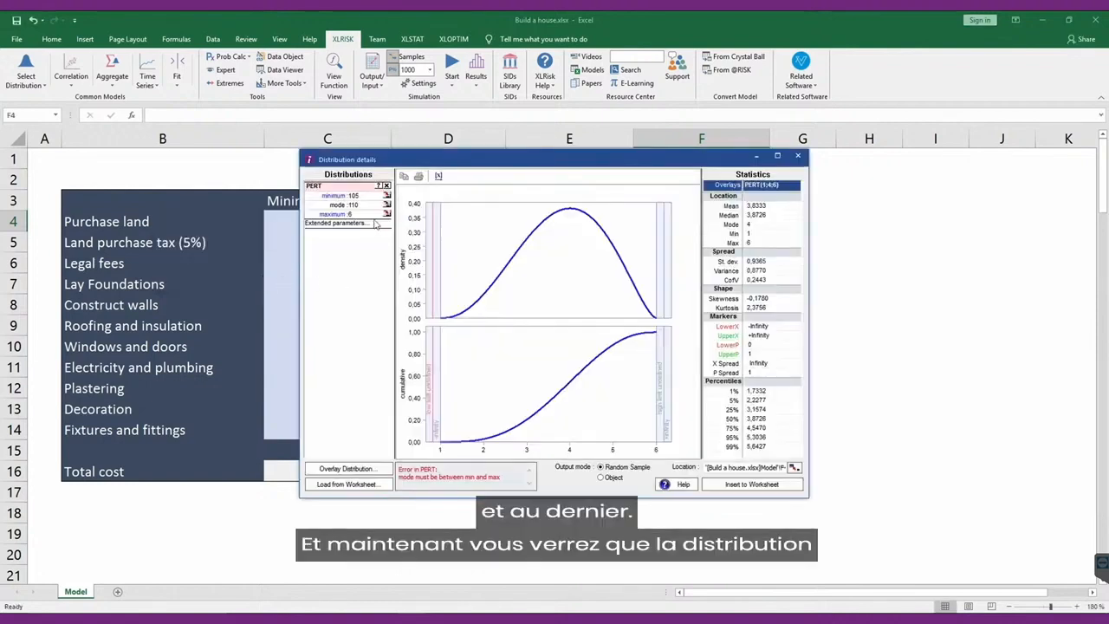
{"action": "left_click", "coordinate": [386, 219]}
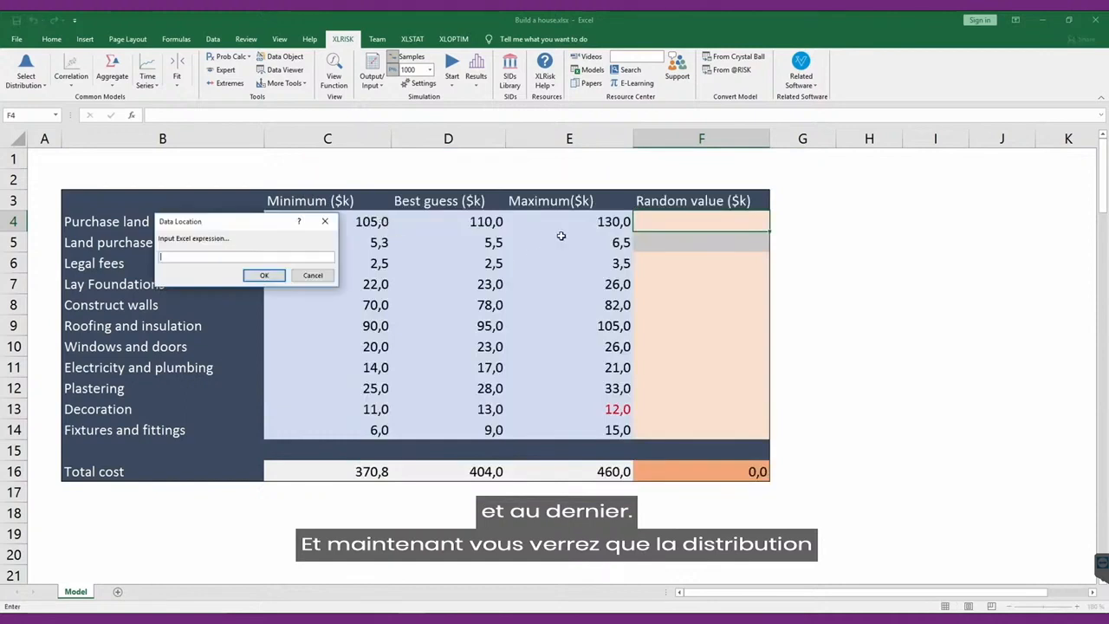
{"action": "left_click", "coordinate": [584, 221]}
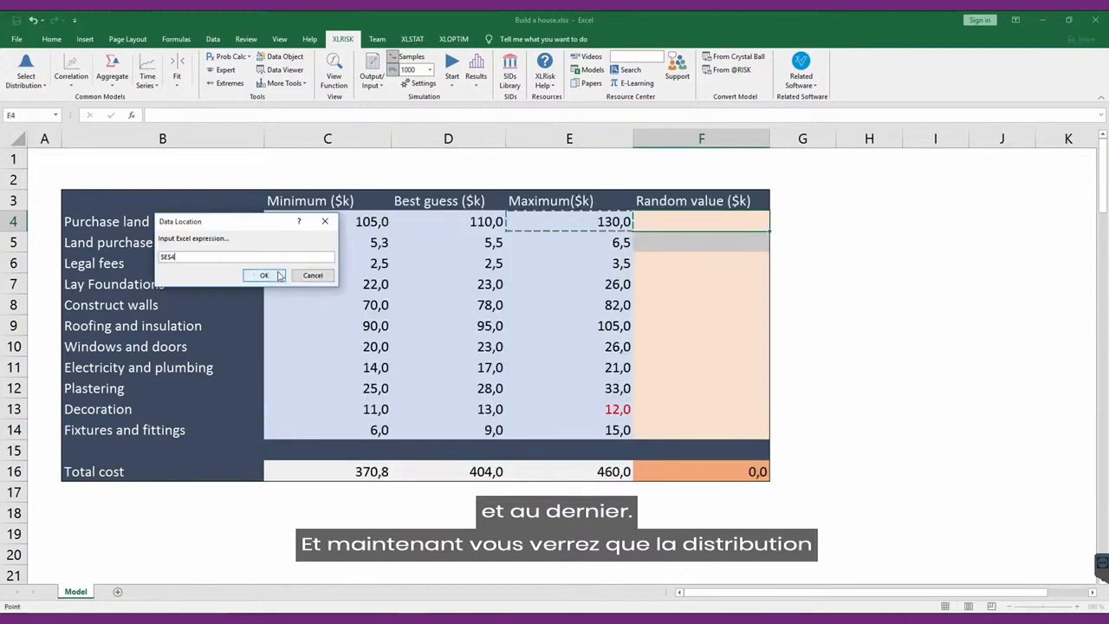
{"action": "left_click", "coordinate": [277, 275]}
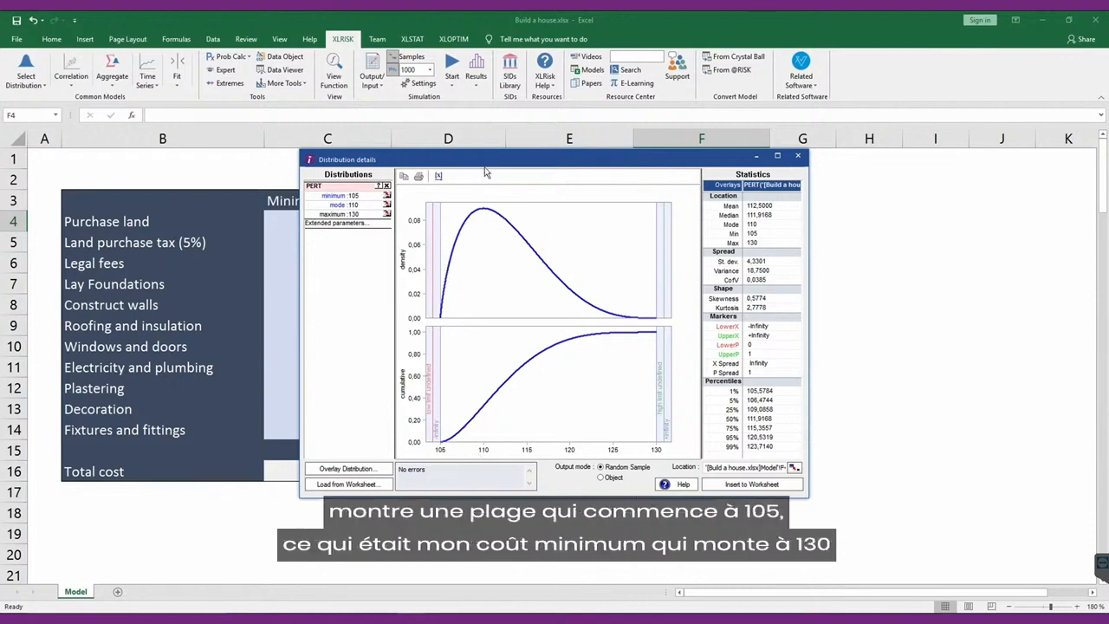
{"action": "left_click_drag", "start_coordinate": [378, 159], "coordinate": [372, 247]}
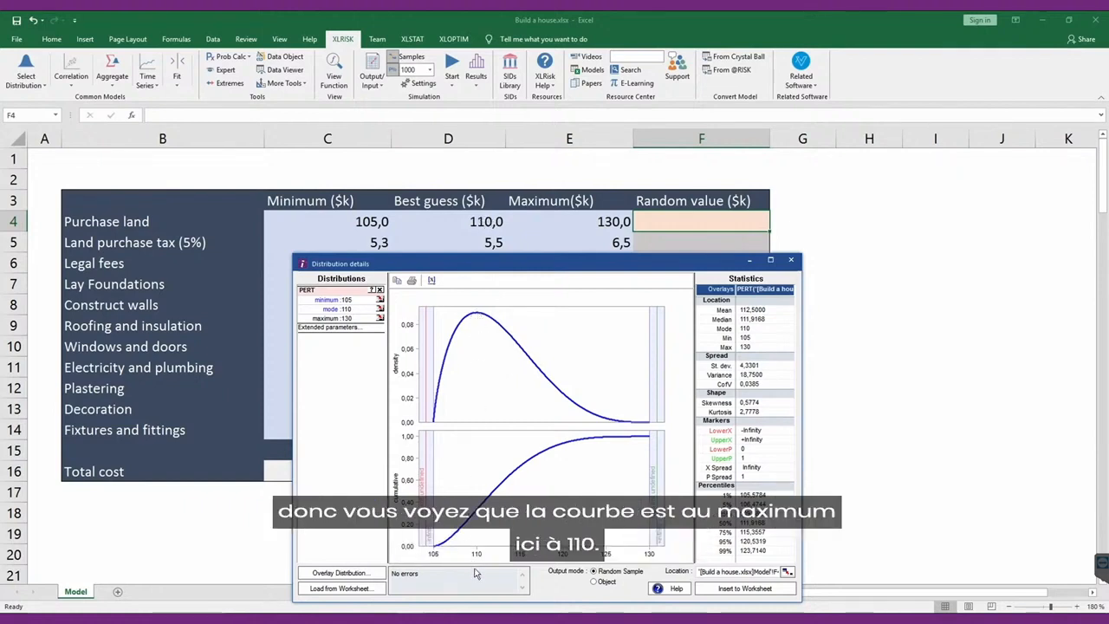
Insert the PERT distribution into F4 as a random sample and recalculate the sheet several times to draw new values.
{"action": "left_click", "coordinate": [747, 588]}
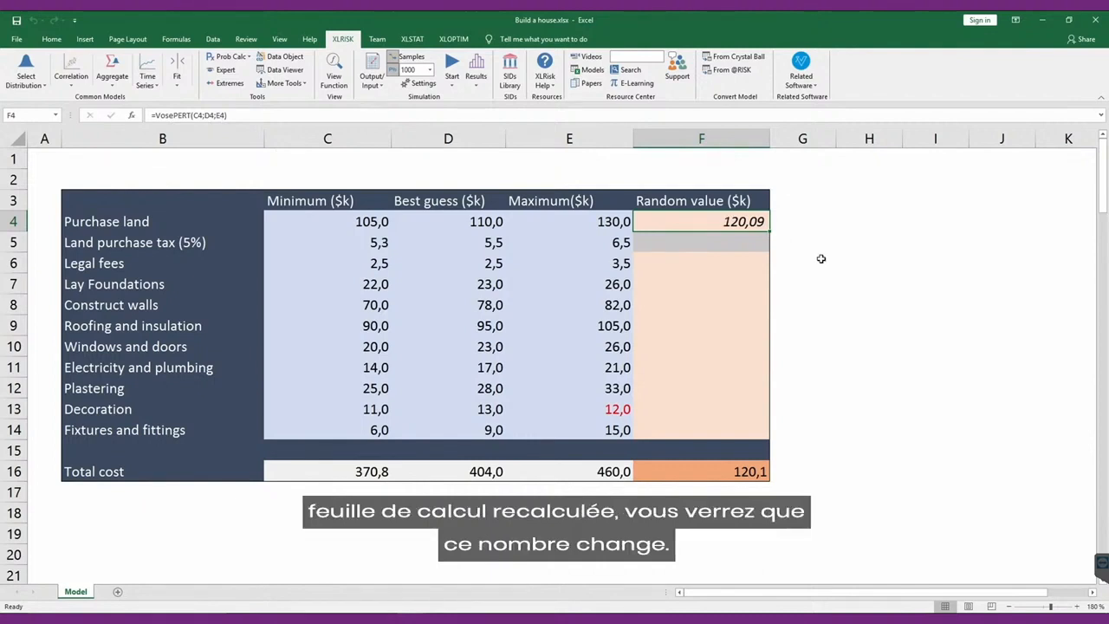
{"action": "key", "text": "F9"}
{"action": "key", "text": "F9"}
{"action": "key", "text": "F9"}
{"action": "key", "text": "F9"}
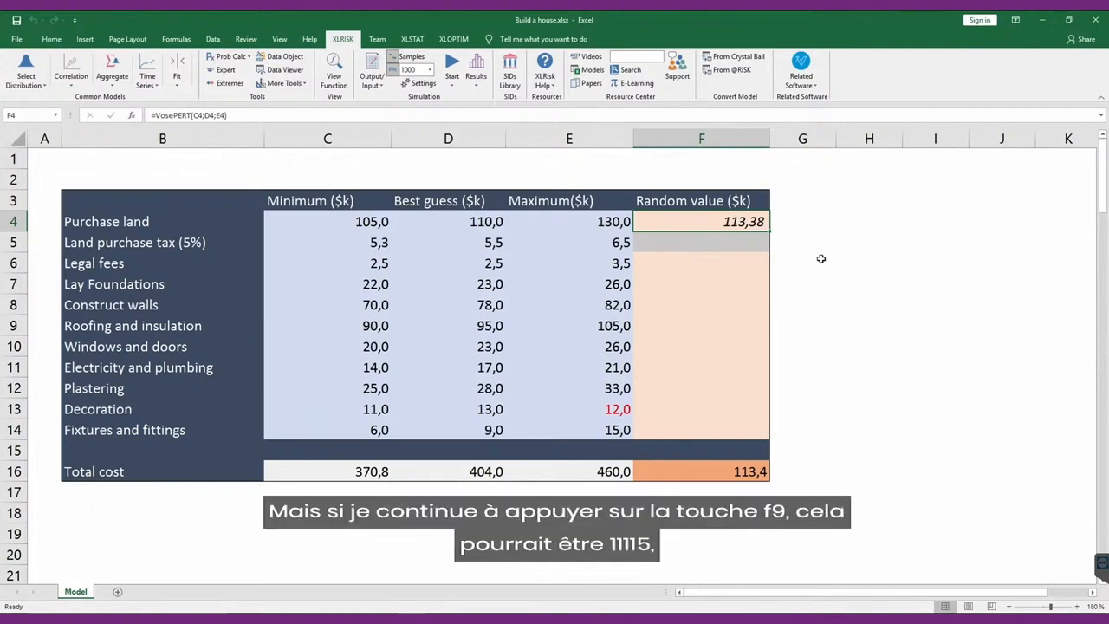
{"action": "key", "text": "F9"}
{"action": "key", "text": "F9"}
{"action": "key", "text": "F9"}
{"action": "key", "text": "F9"}
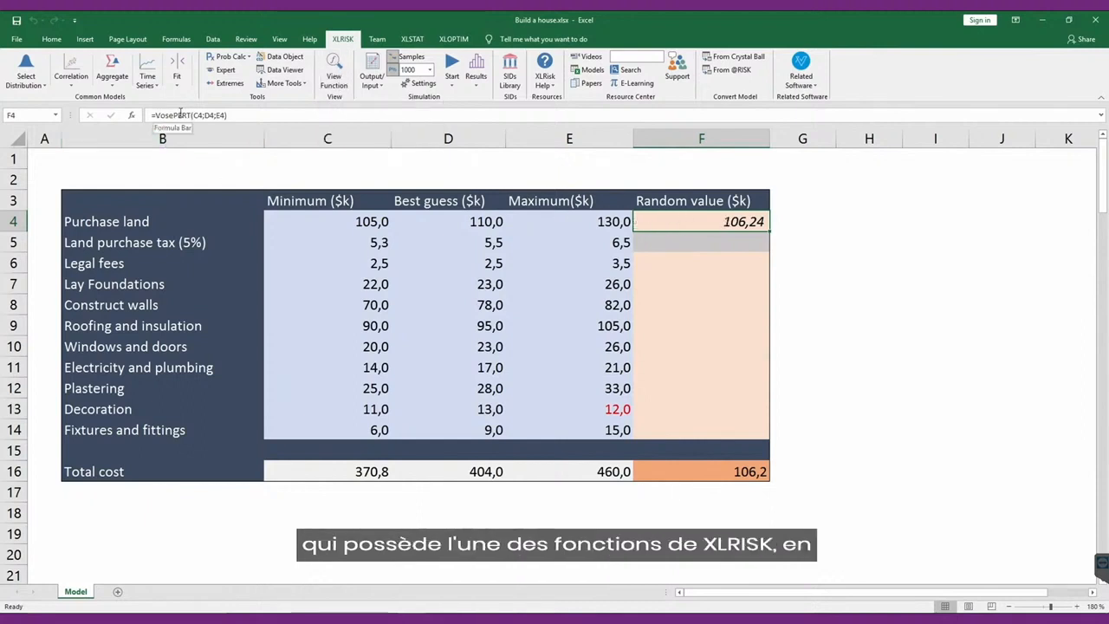
View the distribution graph and statistics behind the Purchase land formula in F4, and close the view.
{"action": "left_click", "coordinate": [338, 79]}
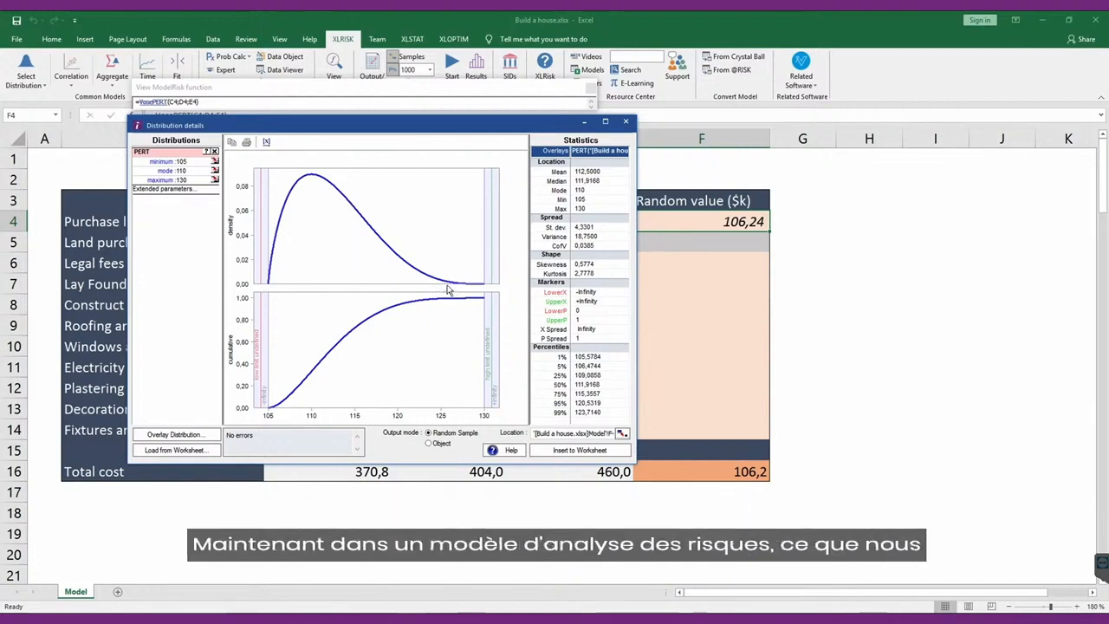
{"action": "left_click", "coordinate": [625, 122]}
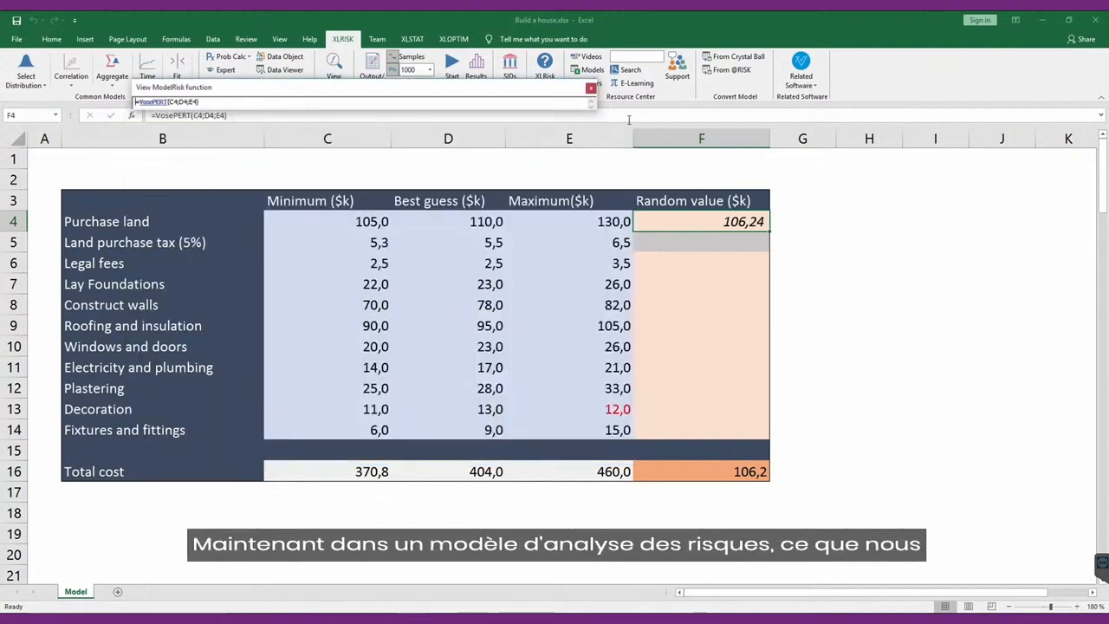
{"action": "left_click", "coordinate": [590, 87]}
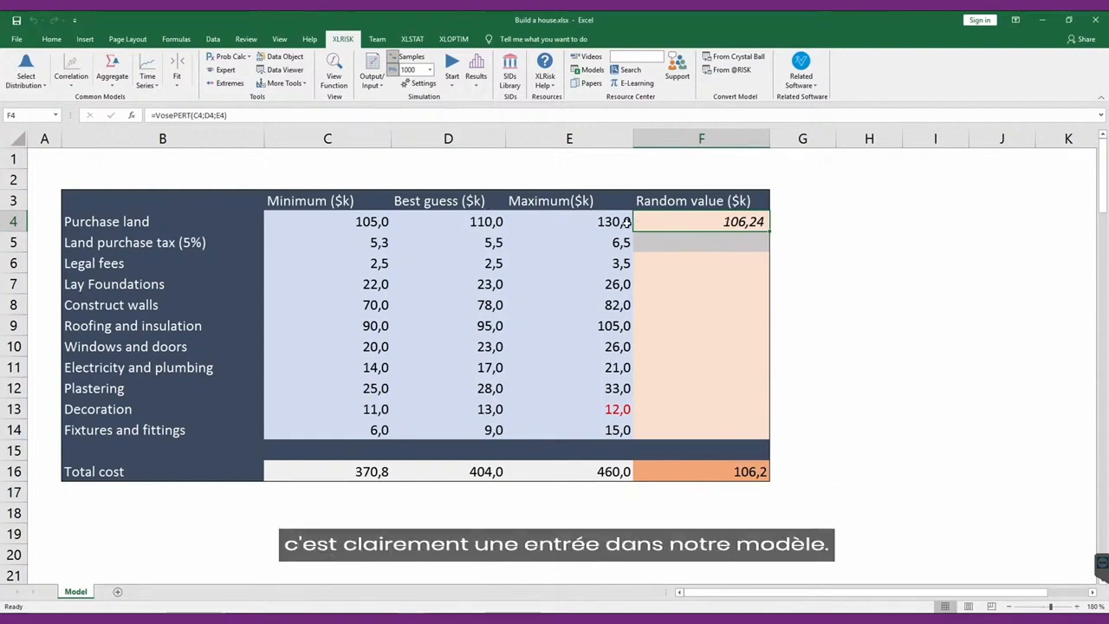
Mark F4 as a simulation input, taking its name from the Purchase land label in B4 and using k as the unit.
{"action": "left_click", "coordinate": [376, 79]}
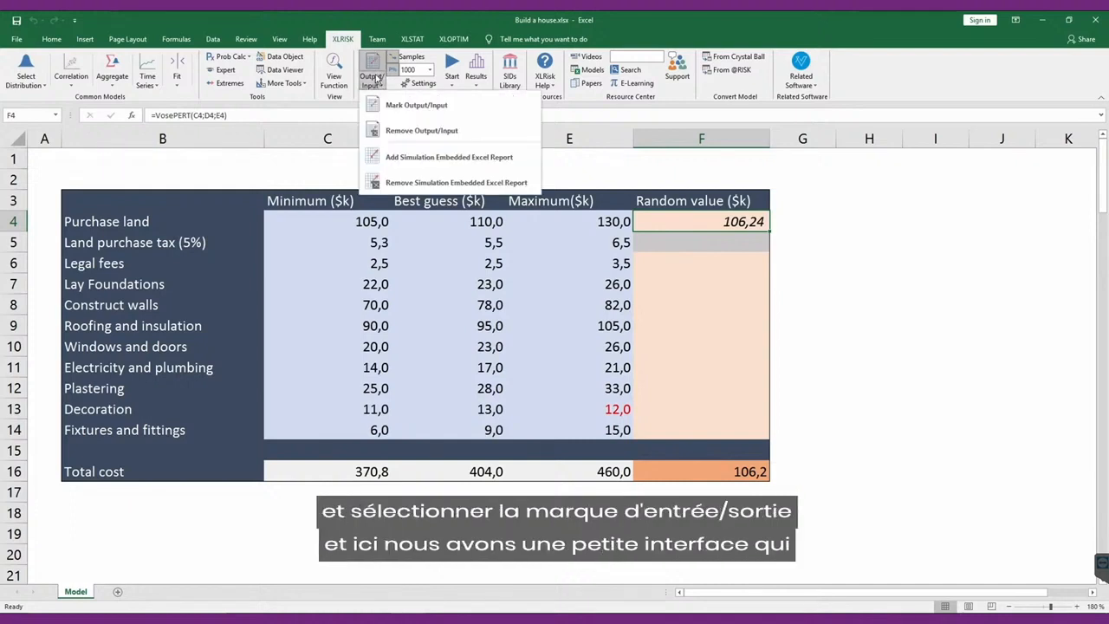
{"action": "left_click", "coordinate": [415, 105]}
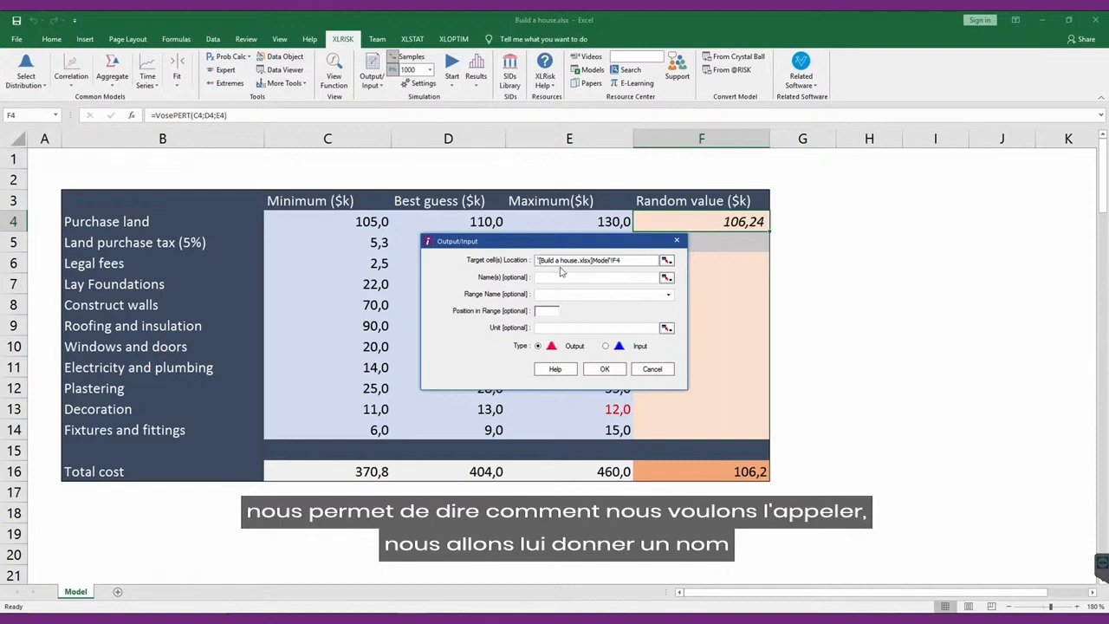
{"action": "left_click", "coordinate": [668, 279]}
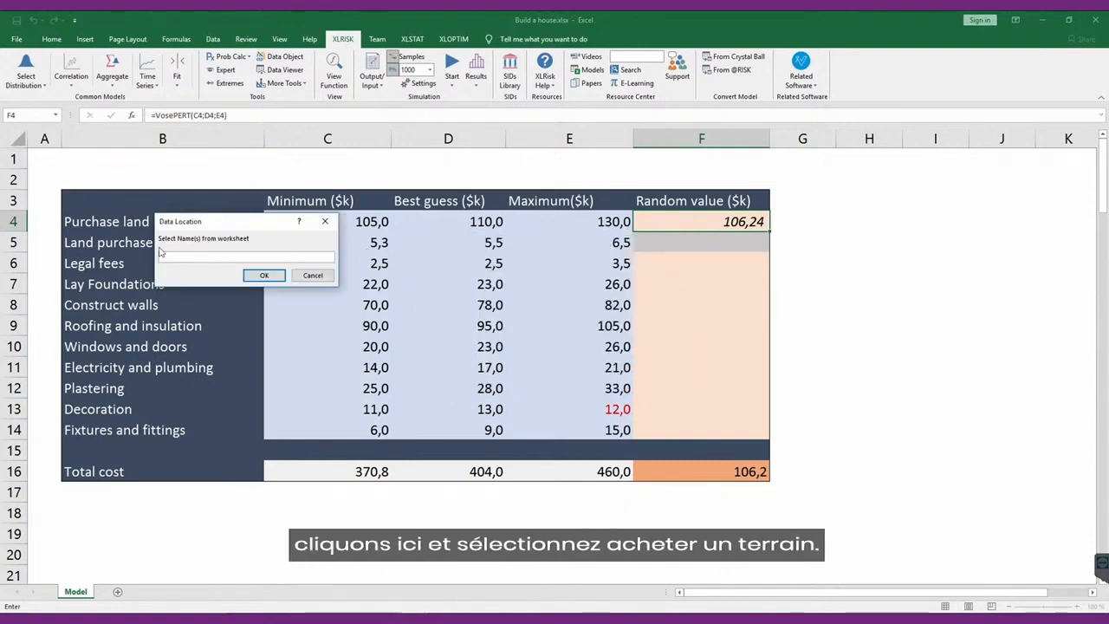
{"action": "left_click_drag", "start_coordinate": [241, 222], "coordinate": [234, 260]}
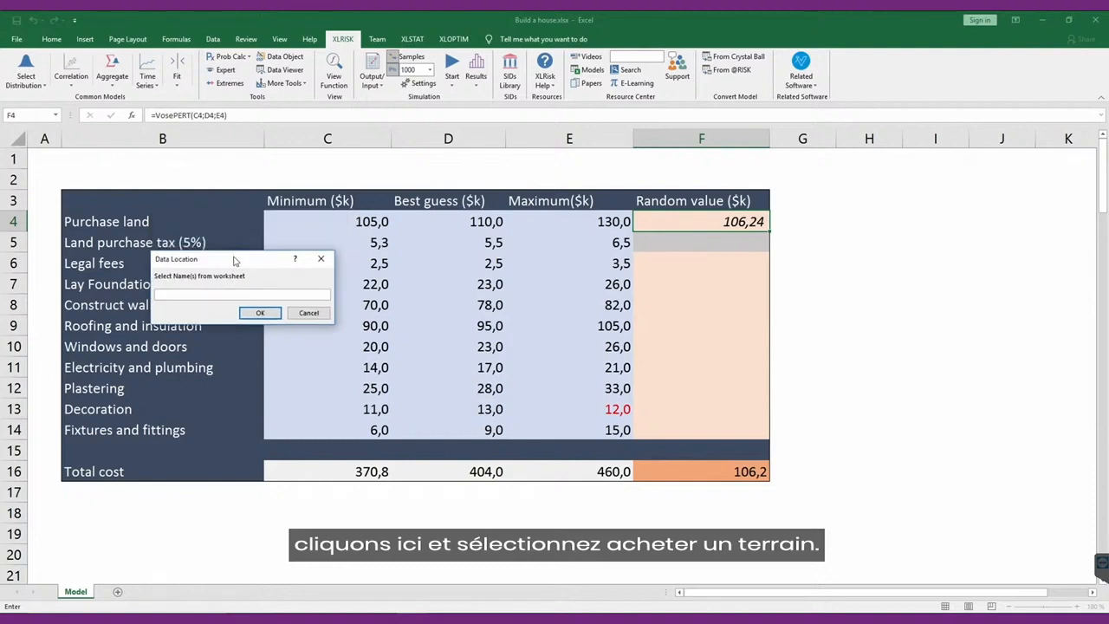
{"action": "left_click", "coordinate": [123, 224]}
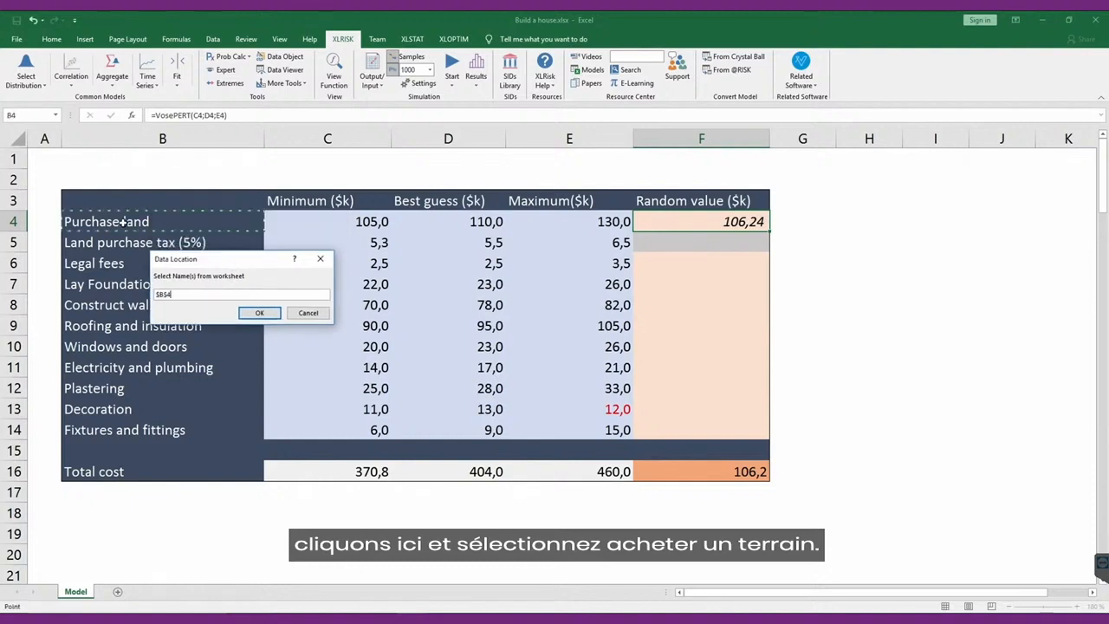
{"action": "left_click", "coordinate": [258, 314]}
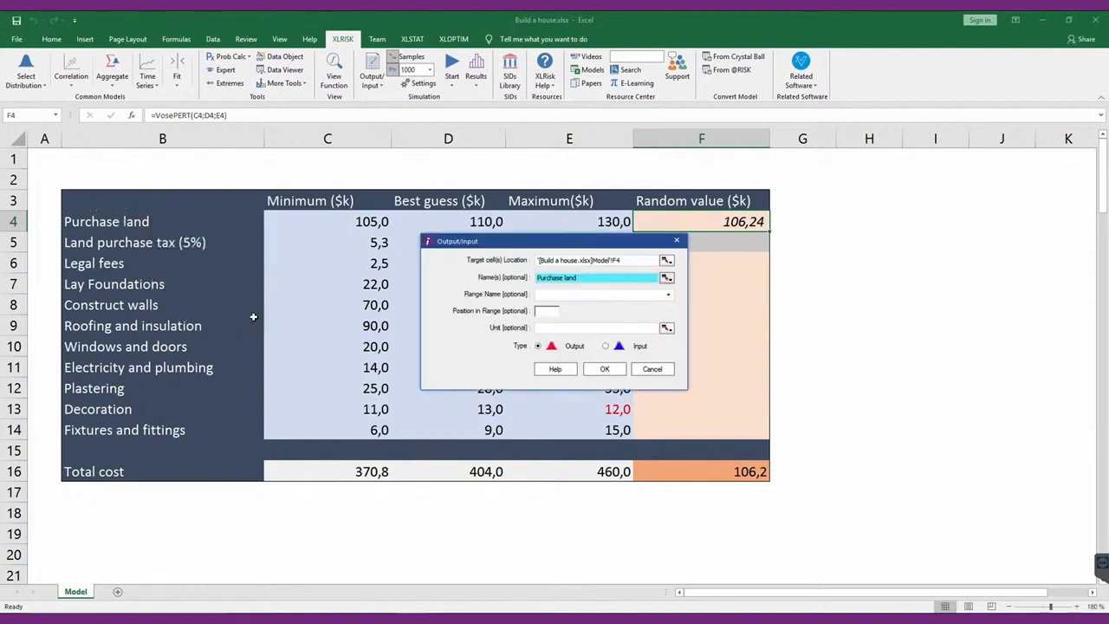
{"action": "left_click", "coordinate": [542, 329]}
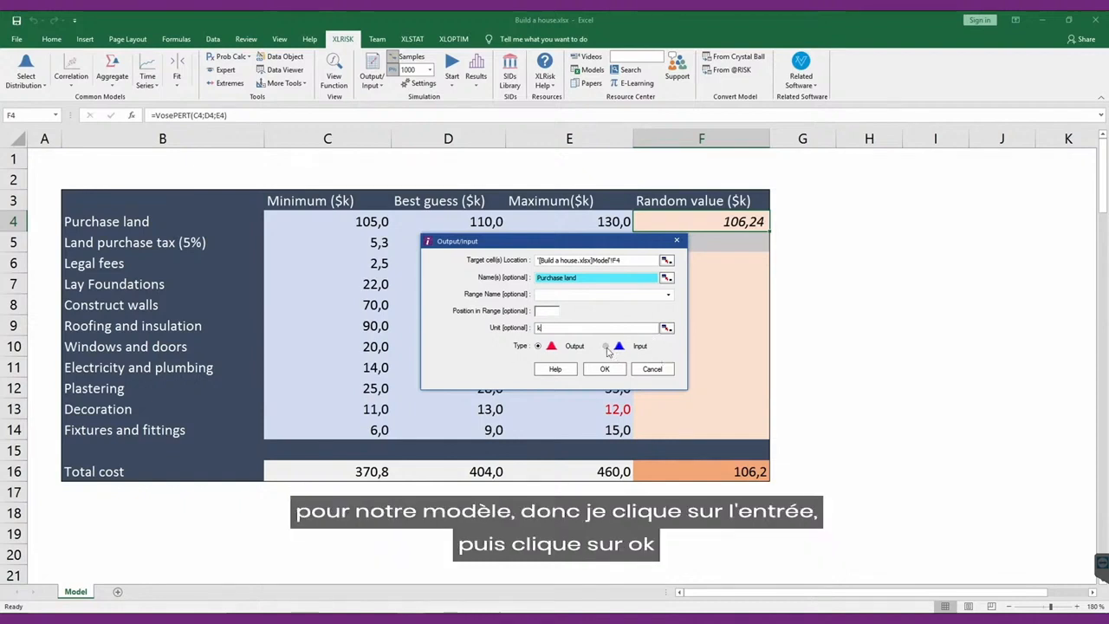
{"action": "left_click", "coordinate": [606, 346]}
{"action": "left_click", "coordinate": [621, 374]}
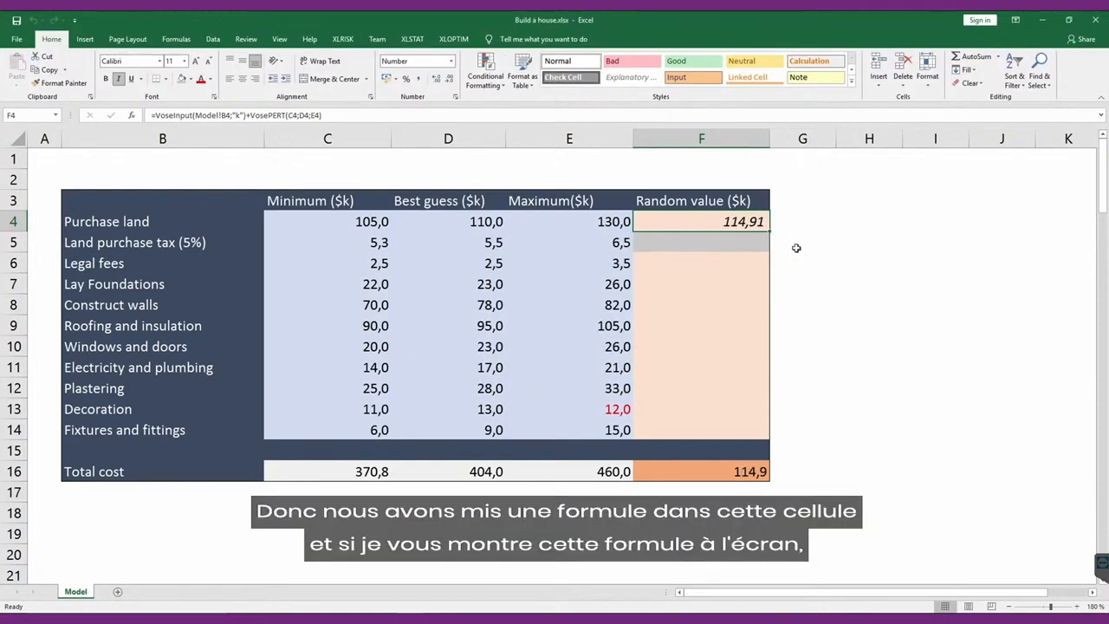
Review the Purchase land formula in F4 and copy only the formula to the random values from Legal fees to Fixtures and fittings, F6:F14.
{"action": "double_click", "coordinate": [744, 224]}
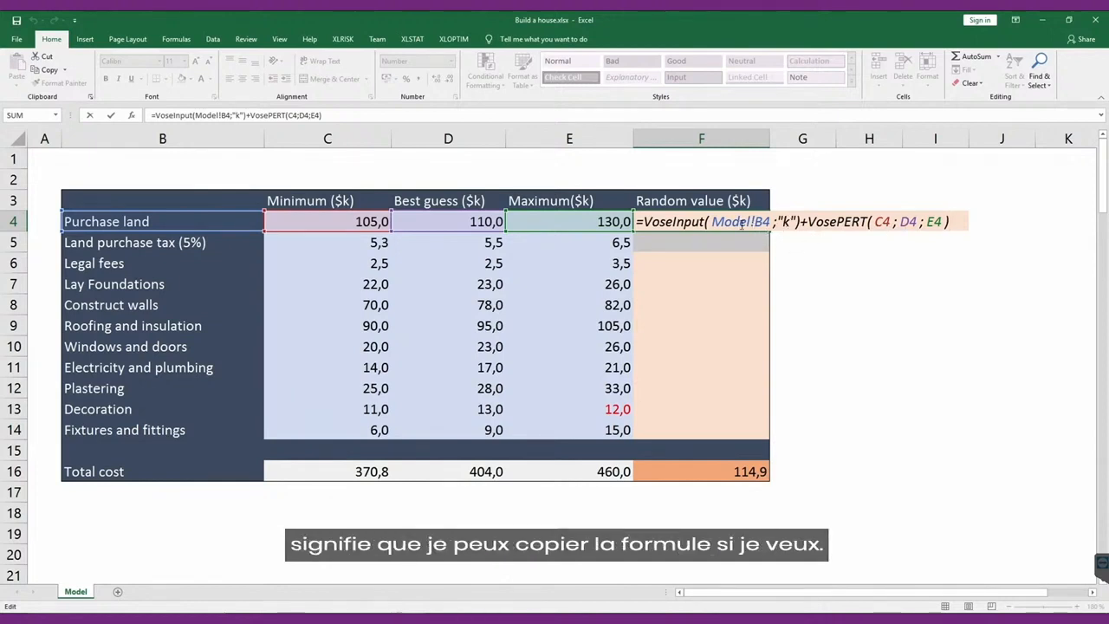
{"action": "key", "text": "Escape"}
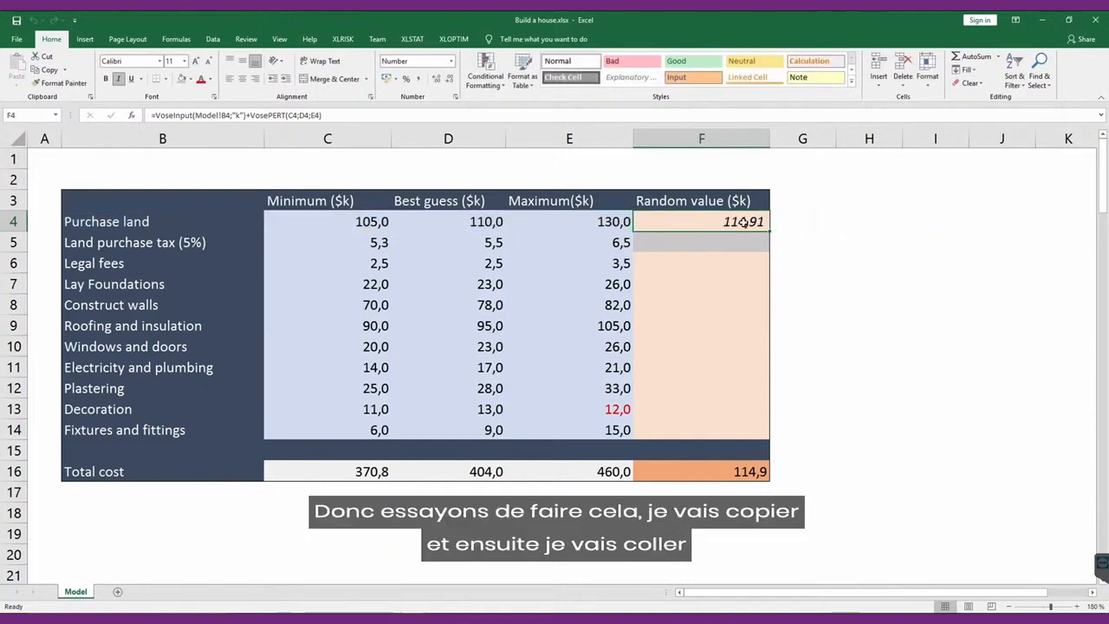
{"action": "key", "text": "ctrl+c"}
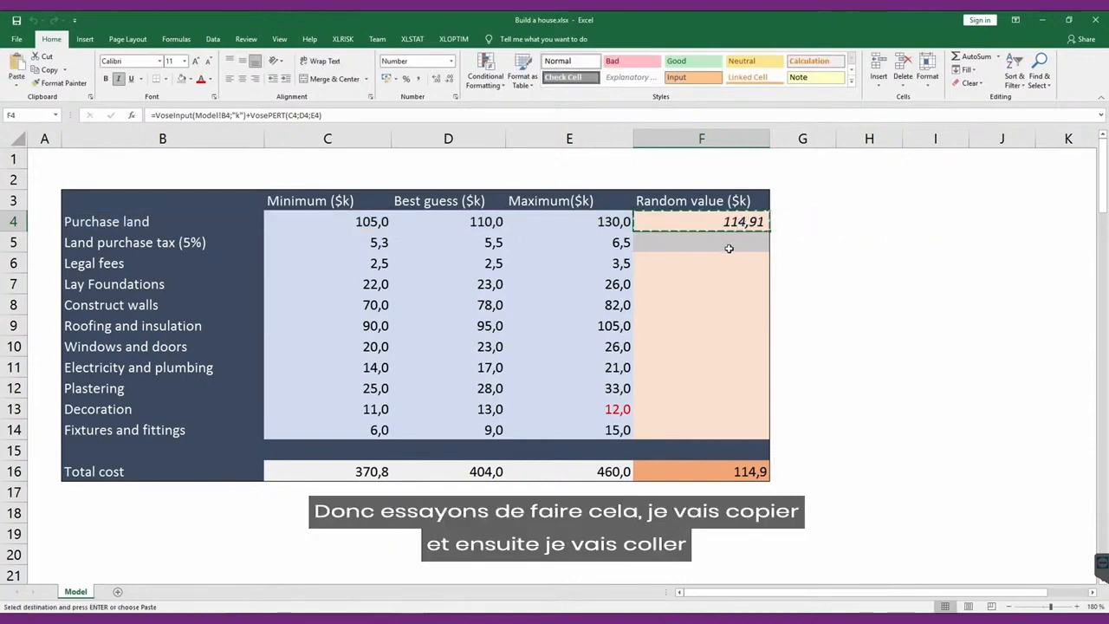
{"action": "left_click_drag", "start_coordinate": [713, 262], "coordinate": [683, 430]}
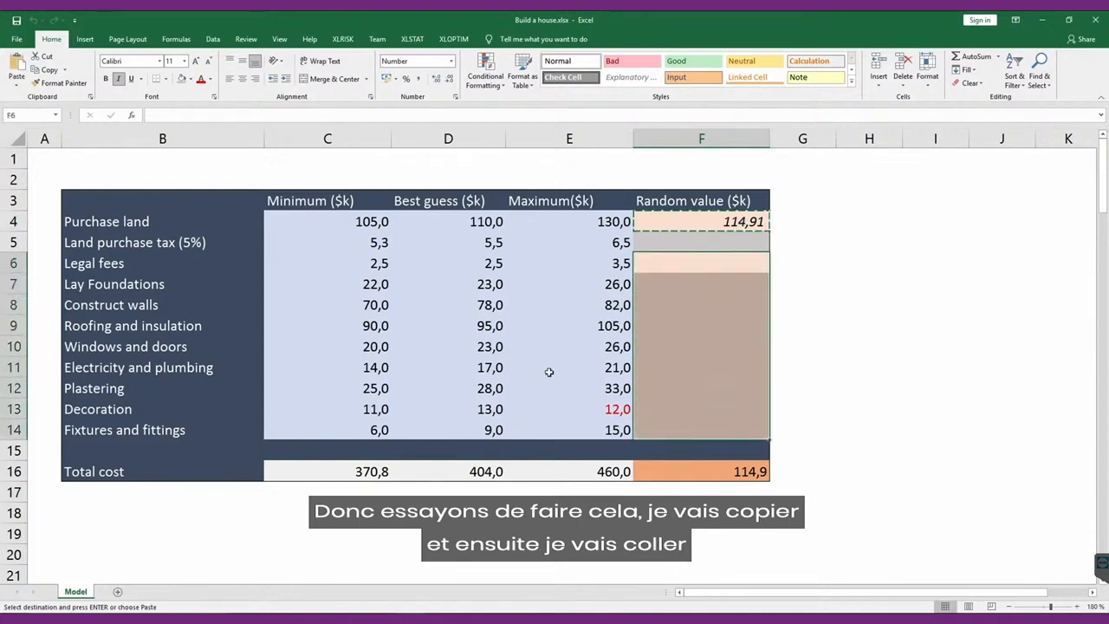
{"action": "left_click", "coordinate": [19, 86]}
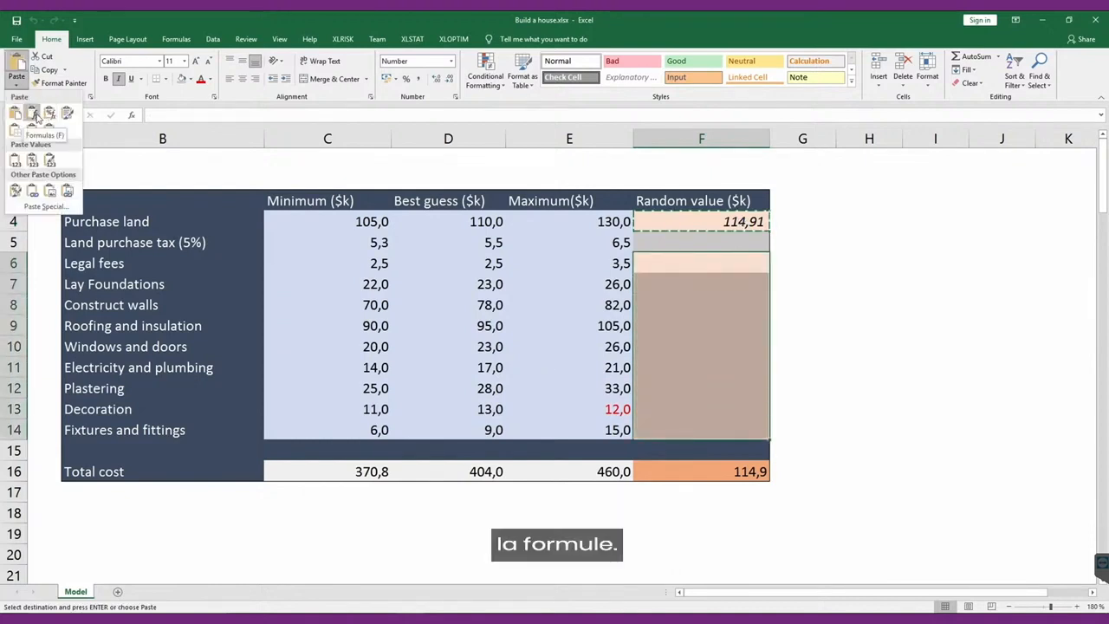
{"action": "left_click", "coordinate": [32, 113]}
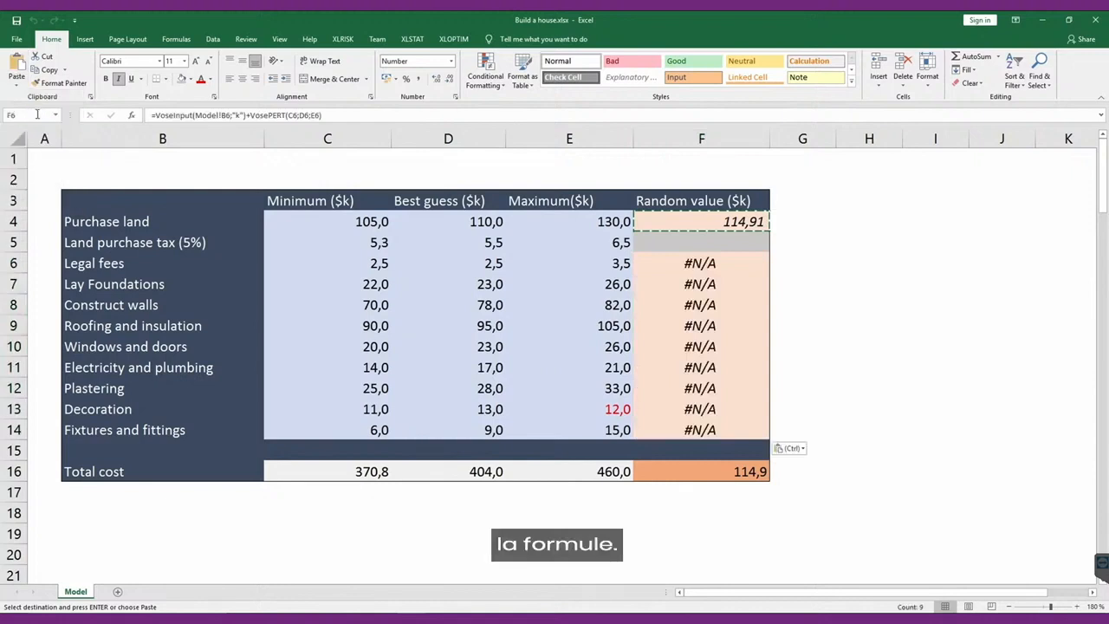
{"action": "left_click", "coordinate": [716, 411]}
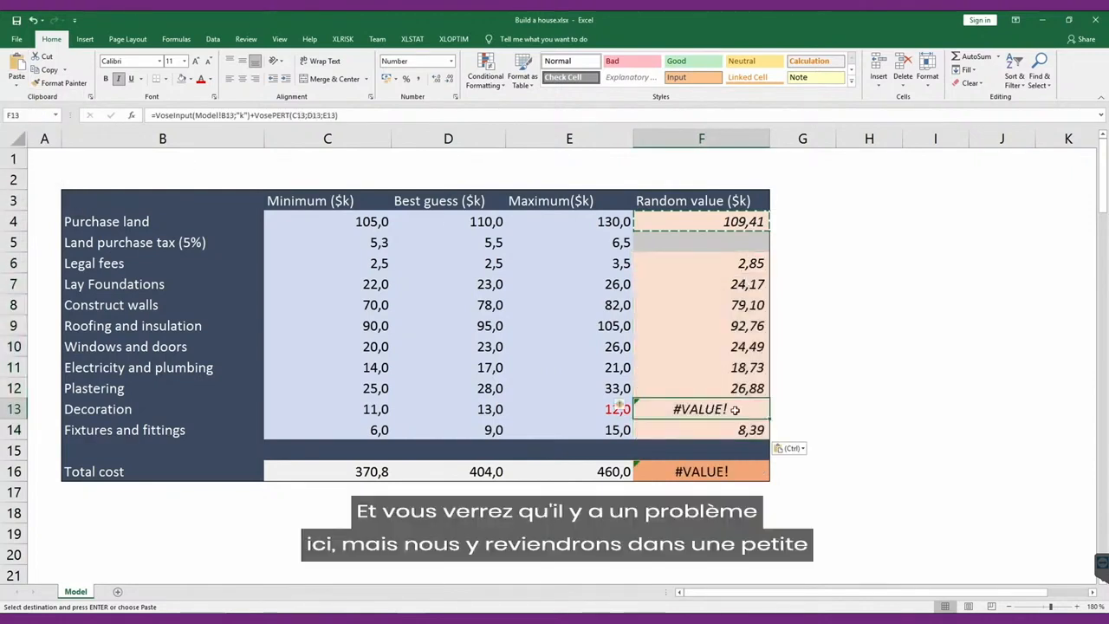
Calculate the Land purchase tax random value in F5 as 5% of the Purchase land value with =5%*F4.
{"action": "left_click", "coordinate": [713, 248]}
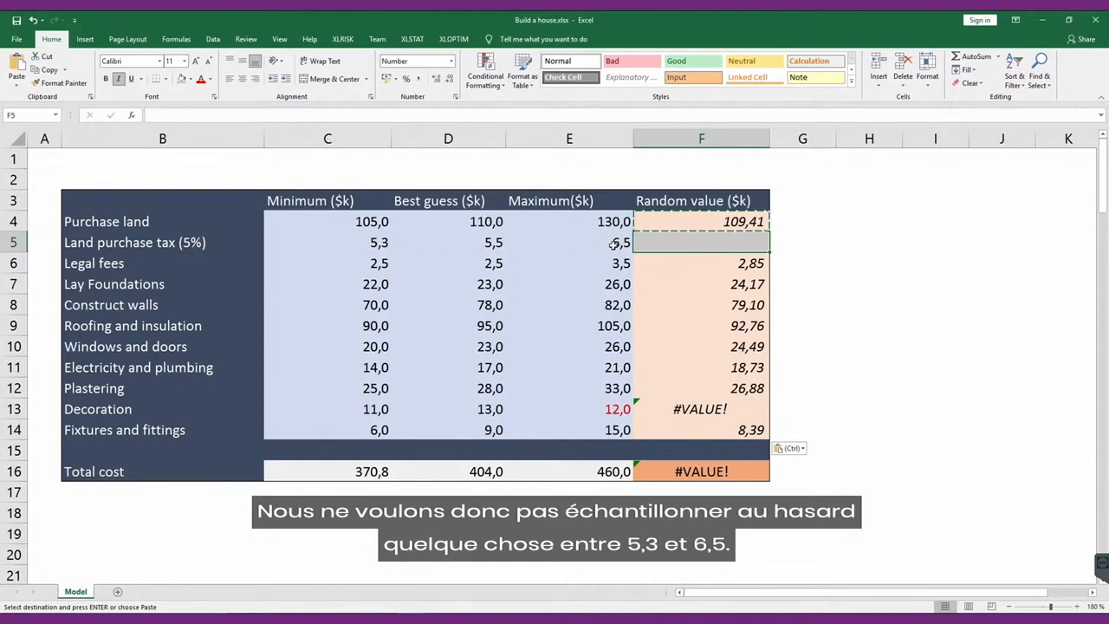
{"action": "left_click", "coordinate": [743, 221]}
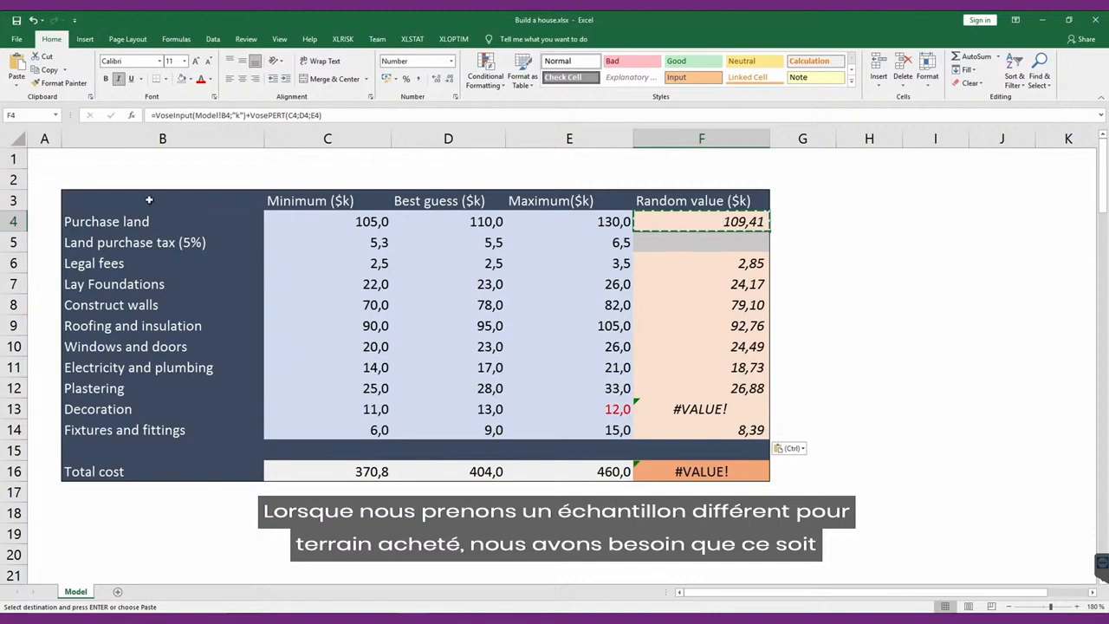
{"action": "left_click", "coordinate": [741, 236]}
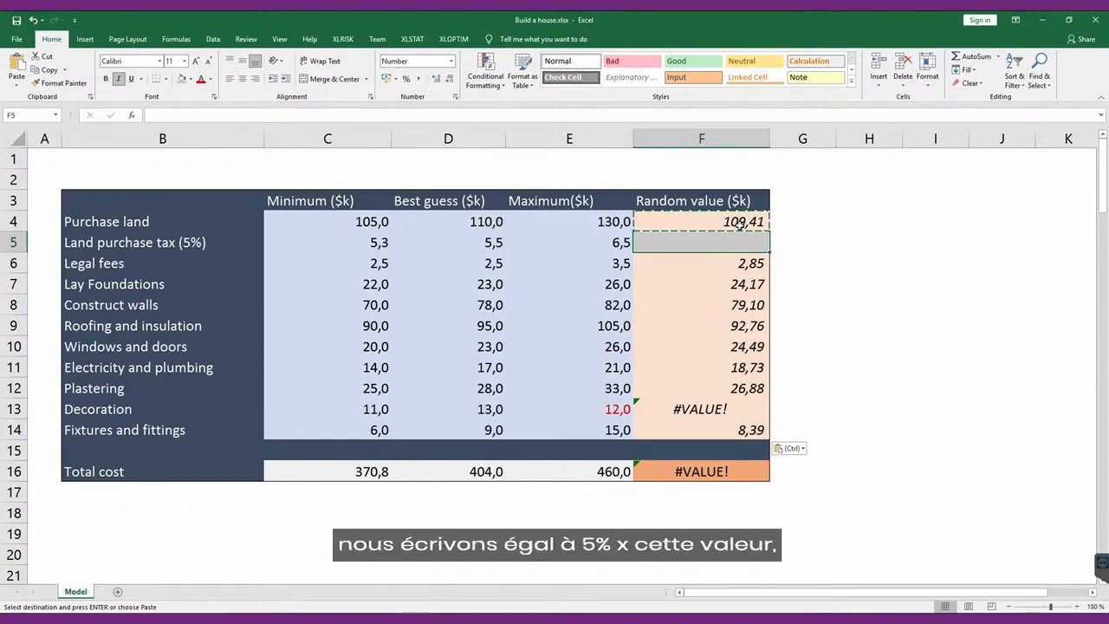
{"action": "type", "text": "=5"}
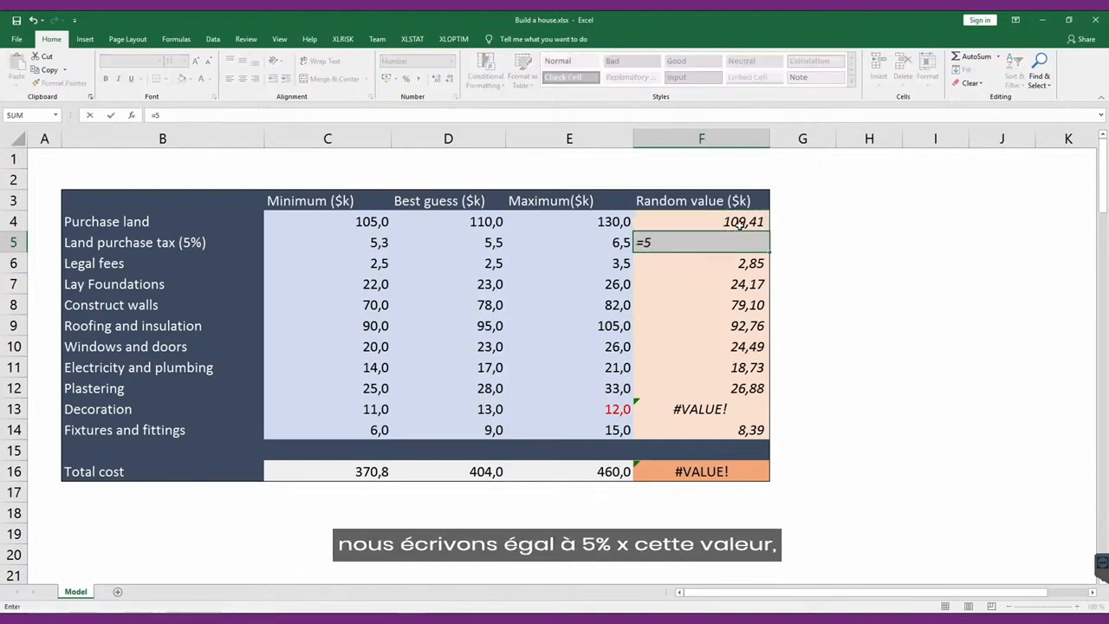
{"action": "type", "text": "%*"}
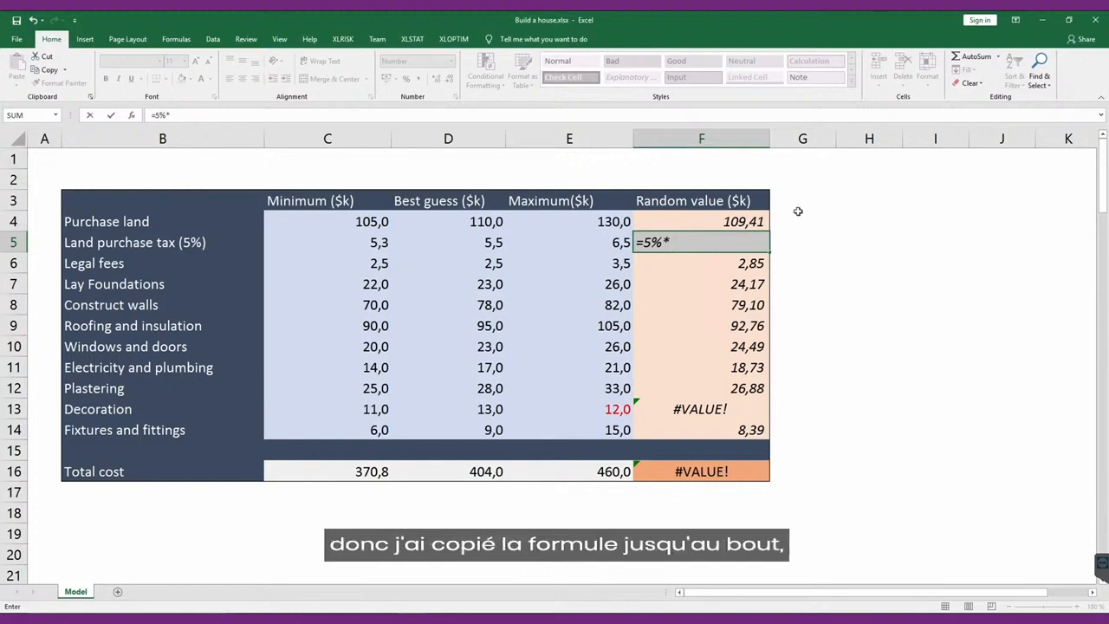
{"action": "left_click", "coordinate": [742, 223]}
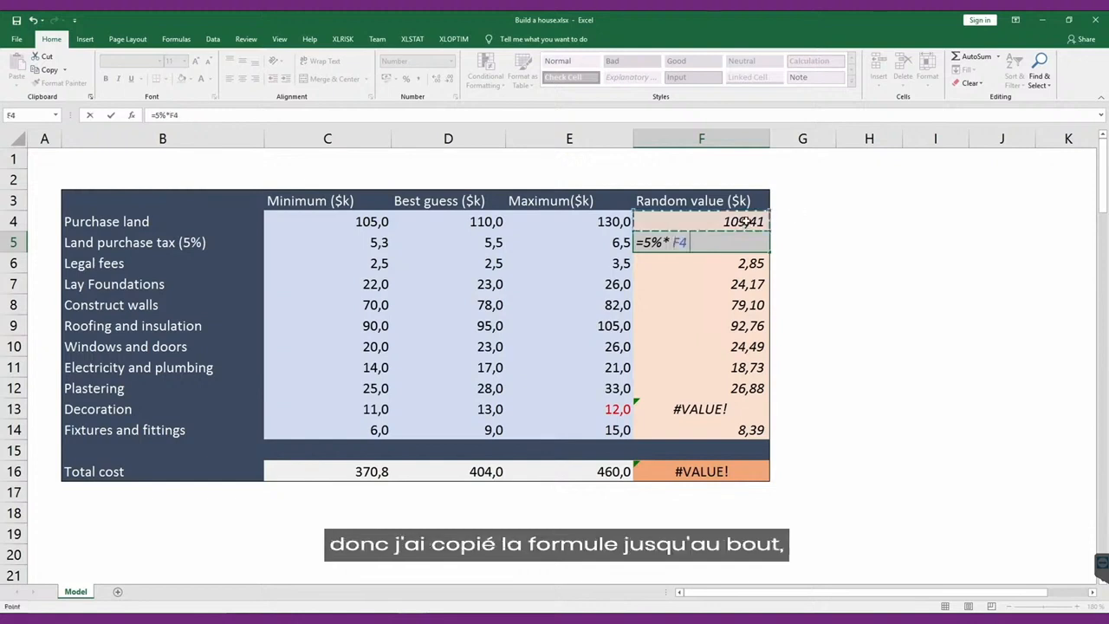
{"action": "key", "text": "Return"}
{"action": "key", "text": "Up"}
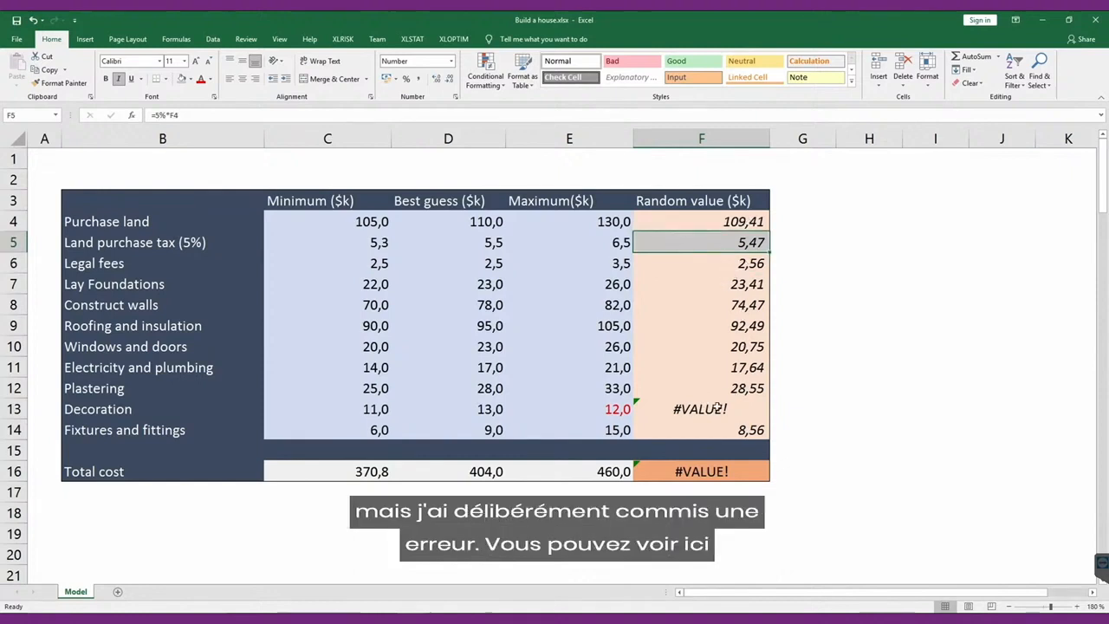
Check the Decoration minimum, best guess and maximum in C13, D13 and E13 against each other.
{"action": "left_click", "coordinate": [371, 409]}
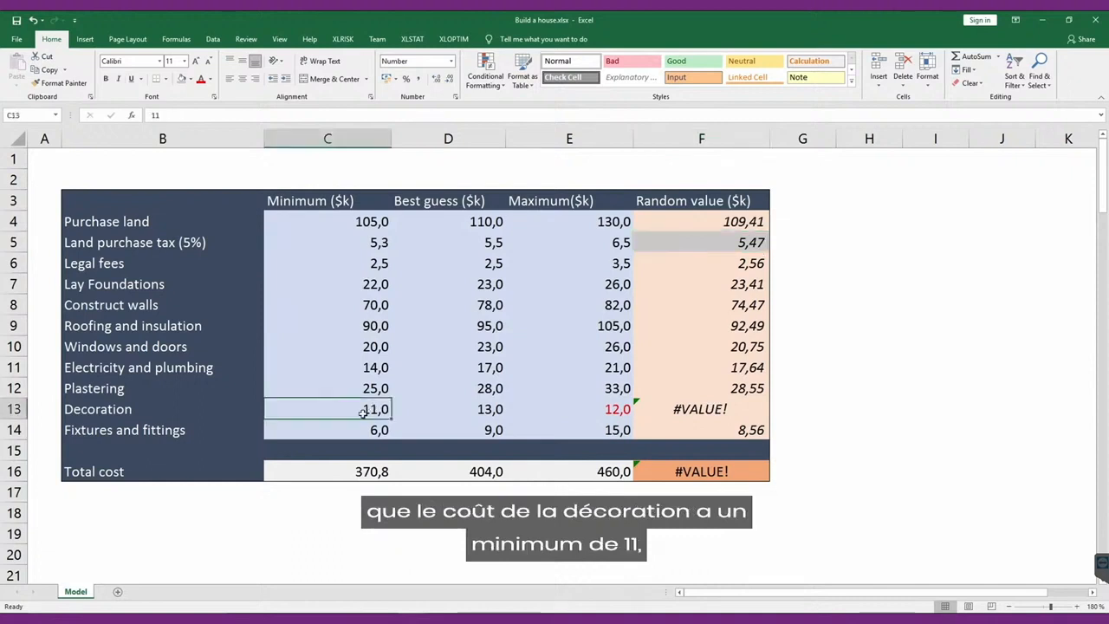
{"action": "left_click", "coordinate": [491, 411]}
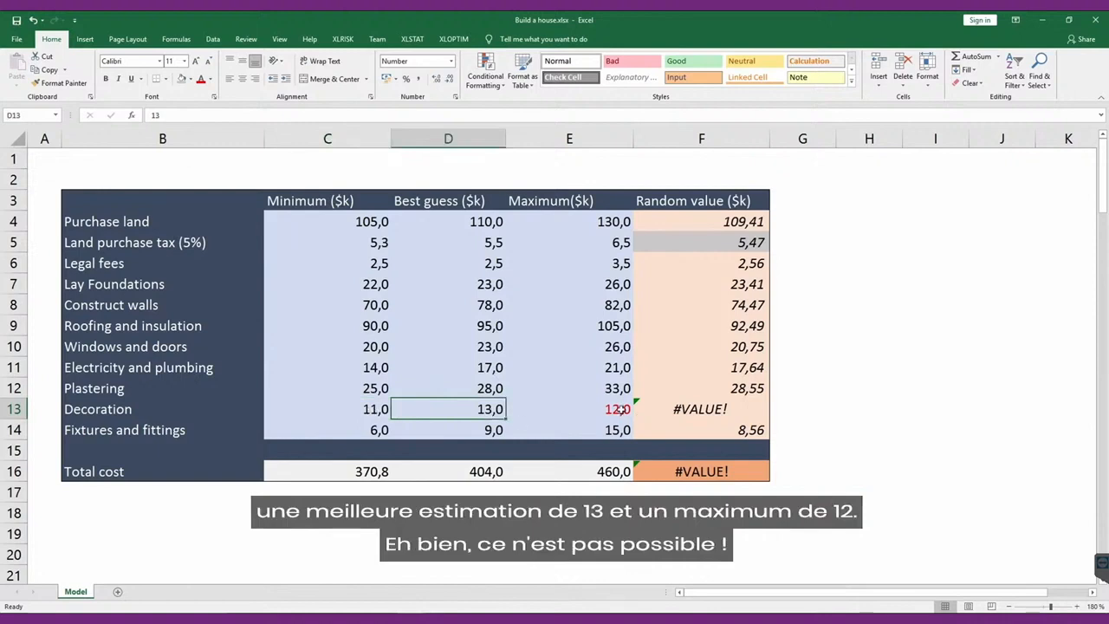
{"action": "left_click", "coordinate": [618, 410]}
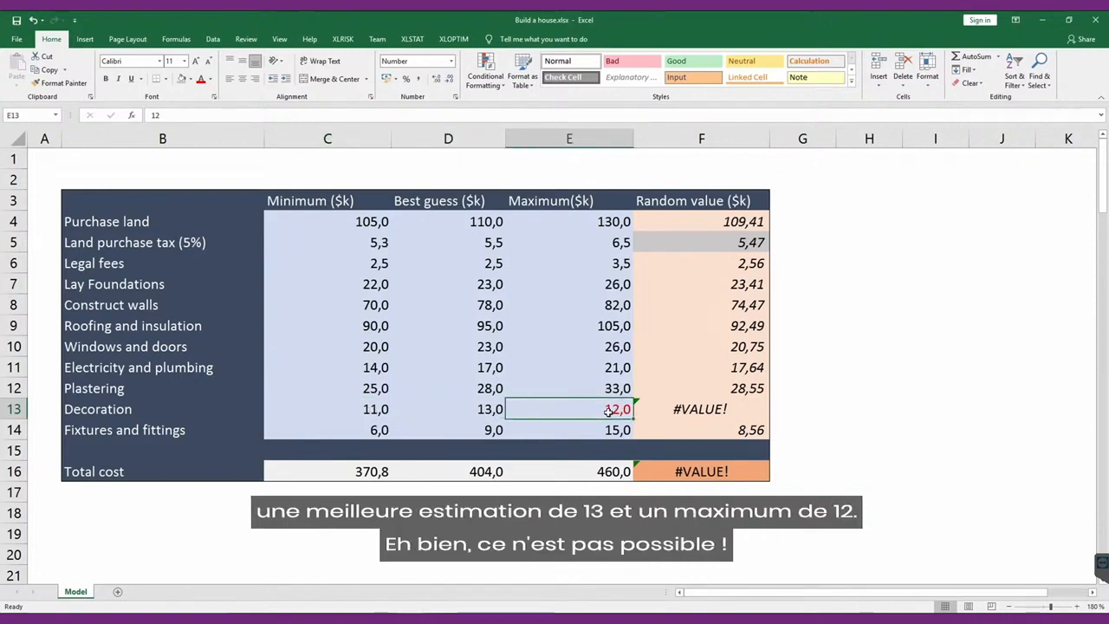
Remove the VoseInput part from the Decoration formula in F13, leaving =VosePERT(C13;D13;E13), to examine the distribution's error.
{"action": "left_click", "coordinate": [718, 409]}
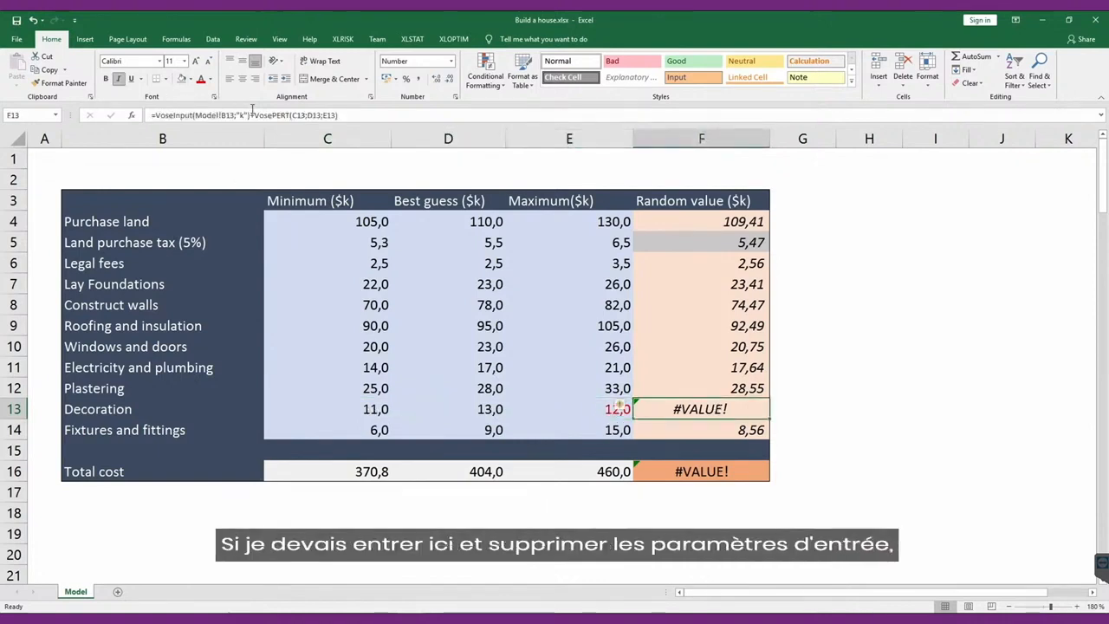
{"action": "left_click_drag", "start_coordinate": [253, 114], "coordinate": [156, 111]}
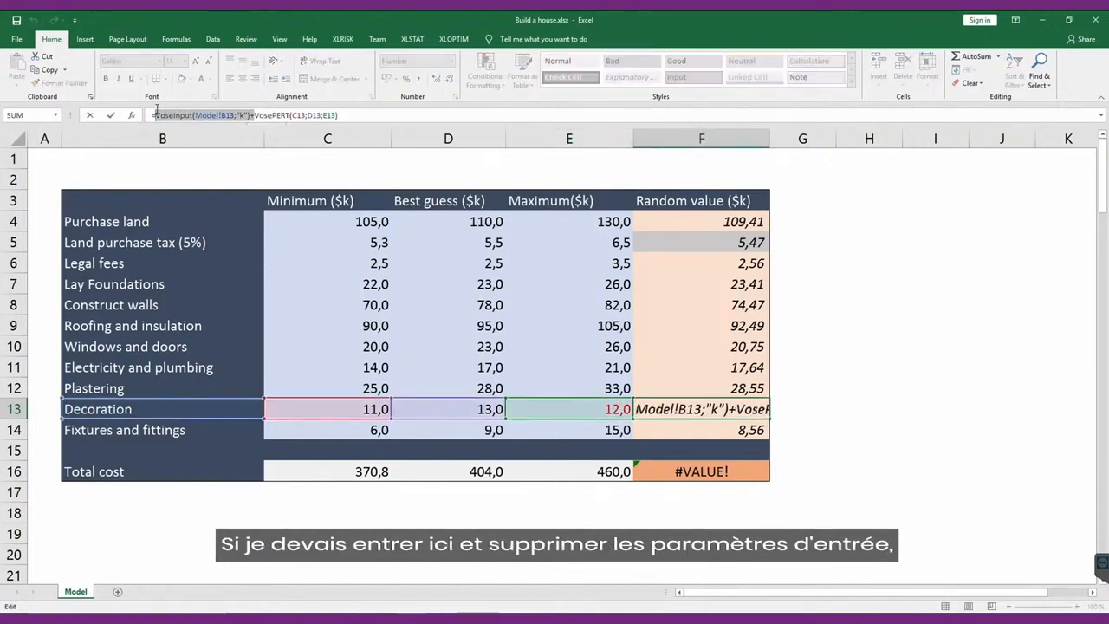
{"action": "key", "text": "Delete"}
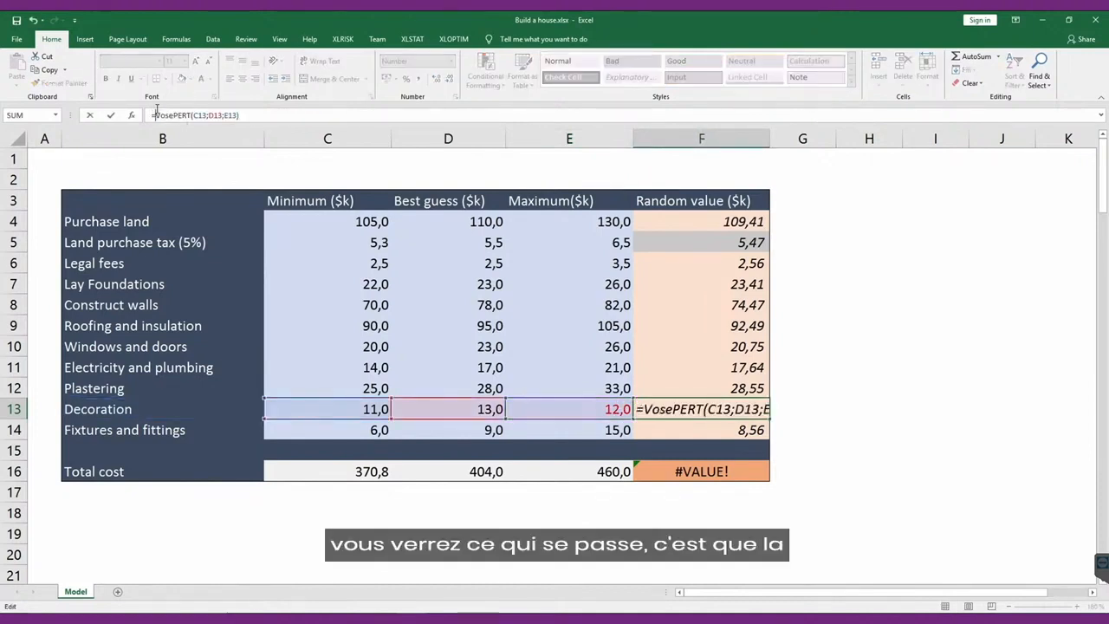
{"action": "key", "text": "Return"}
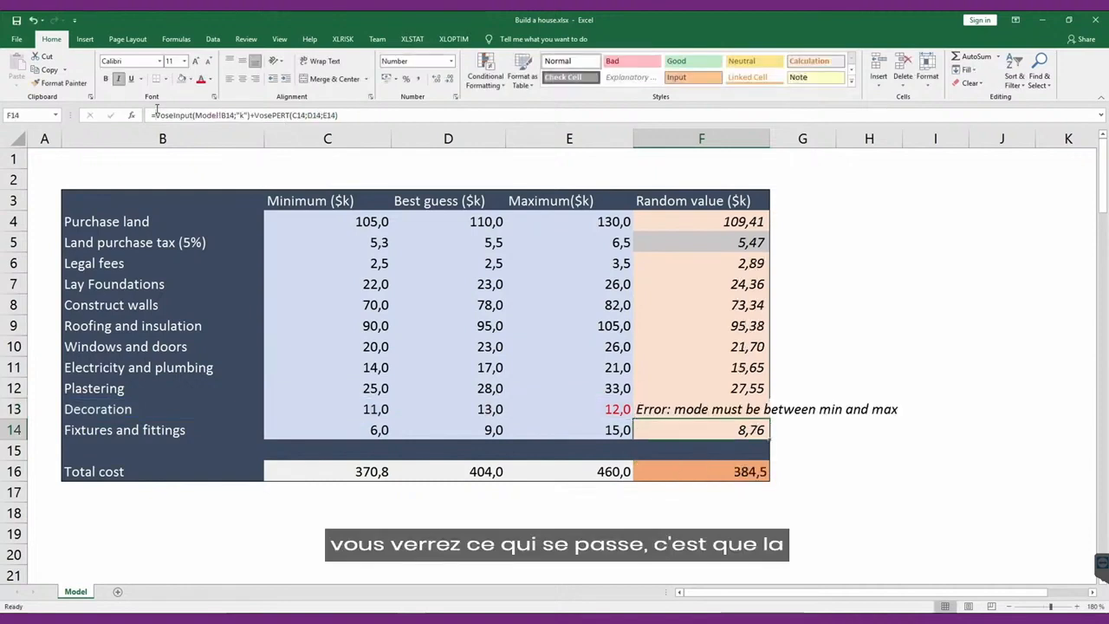
{"action": "left_click", "coordinate": [691, 408]}
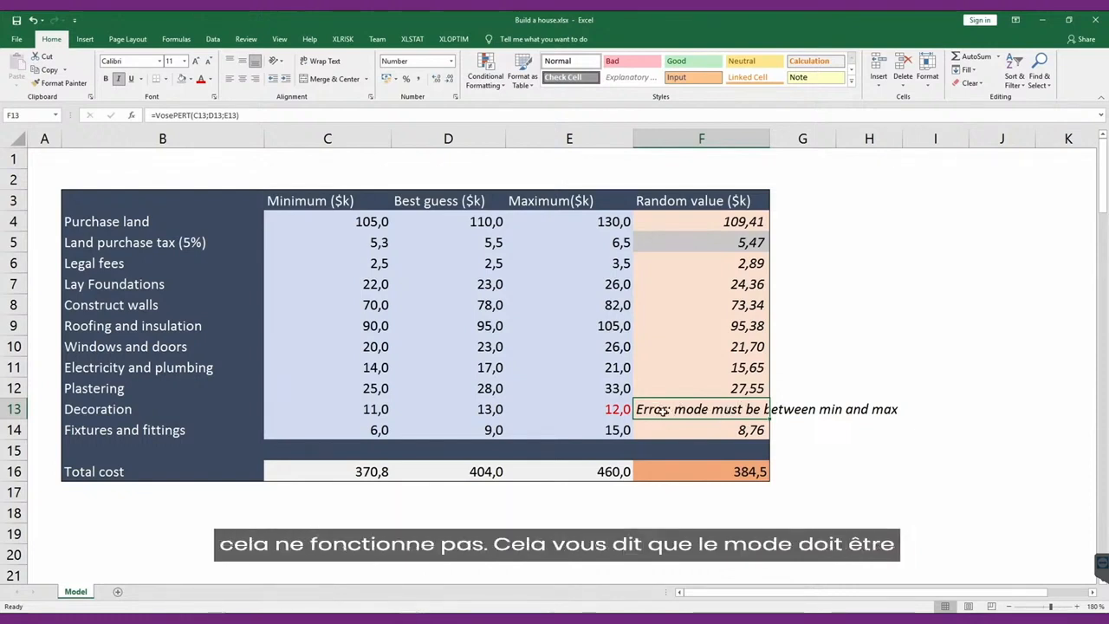
Set the Decoration maximum in E13 to 14 so the best guess lies between the minimum and maximum.
{"action": "left_click", "coordinate": [599, 410]}
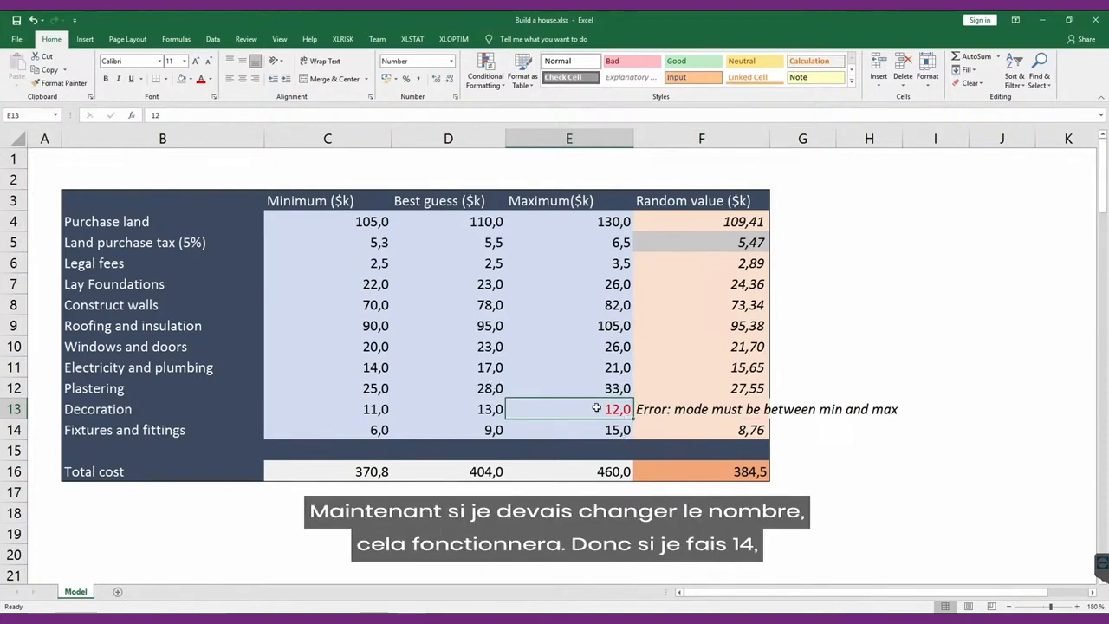
{"action": "type", "text": "14"}
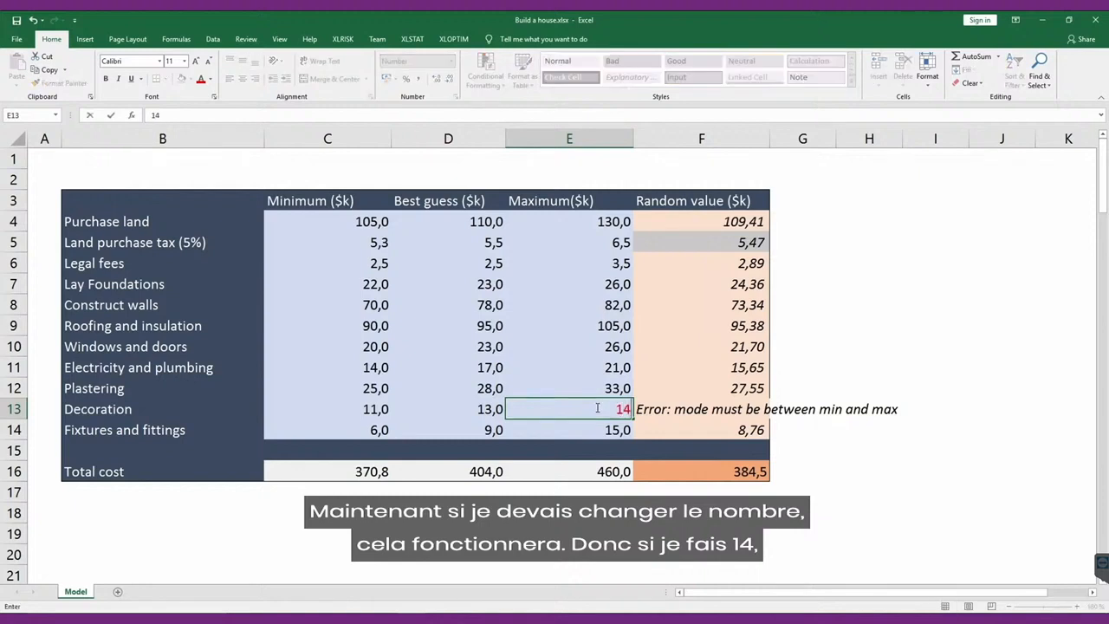
{"action": "key", "text": "ctrl+Return"}
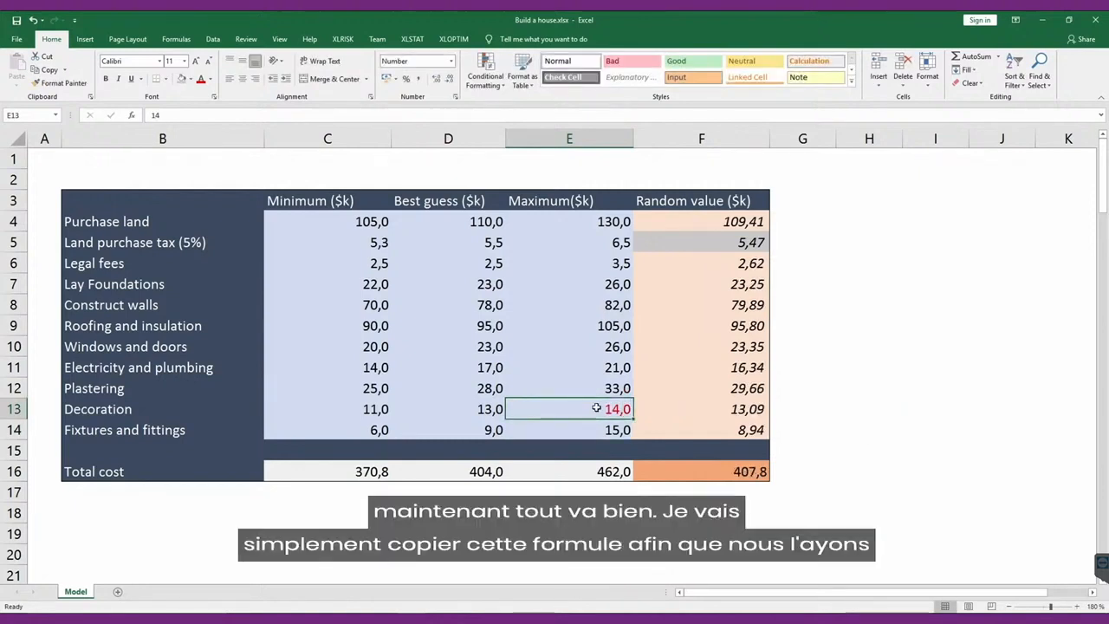
Fill the Plastering formula from F12 down into the Decoration random value F13 to restore its VoseInput part.
{"action": "key", "text": "Right"}
{"action": "key", "text": "Up"}
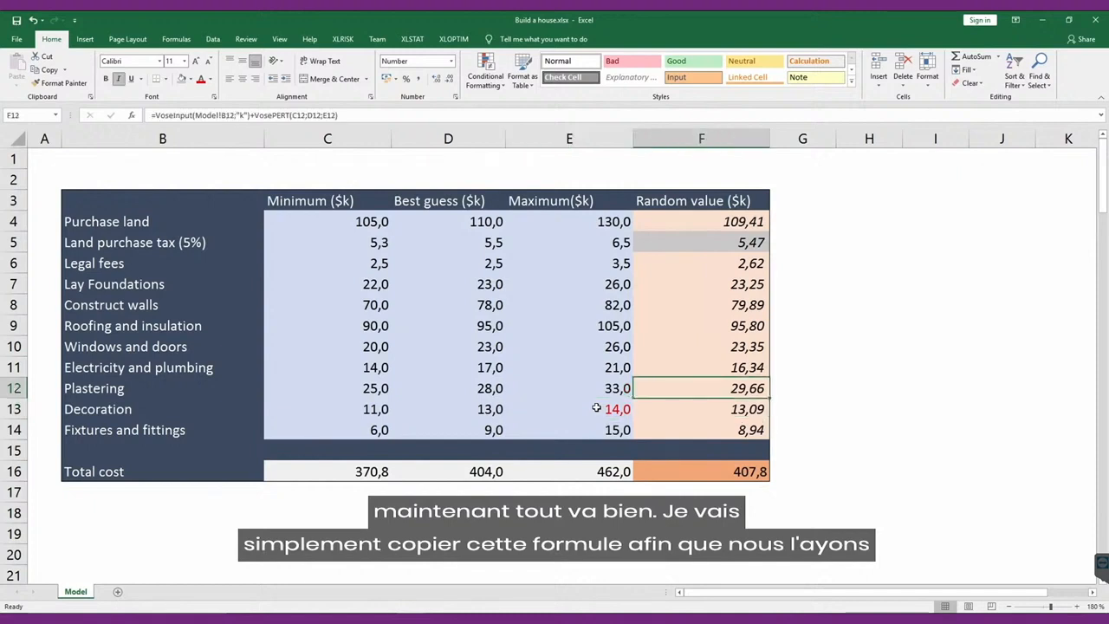
{"action": "left_click_drag", "start_coordinate": [768, 399], "coordinate": [769, 416]}
{"action": "left_click", "coordinate": [748, 410]}
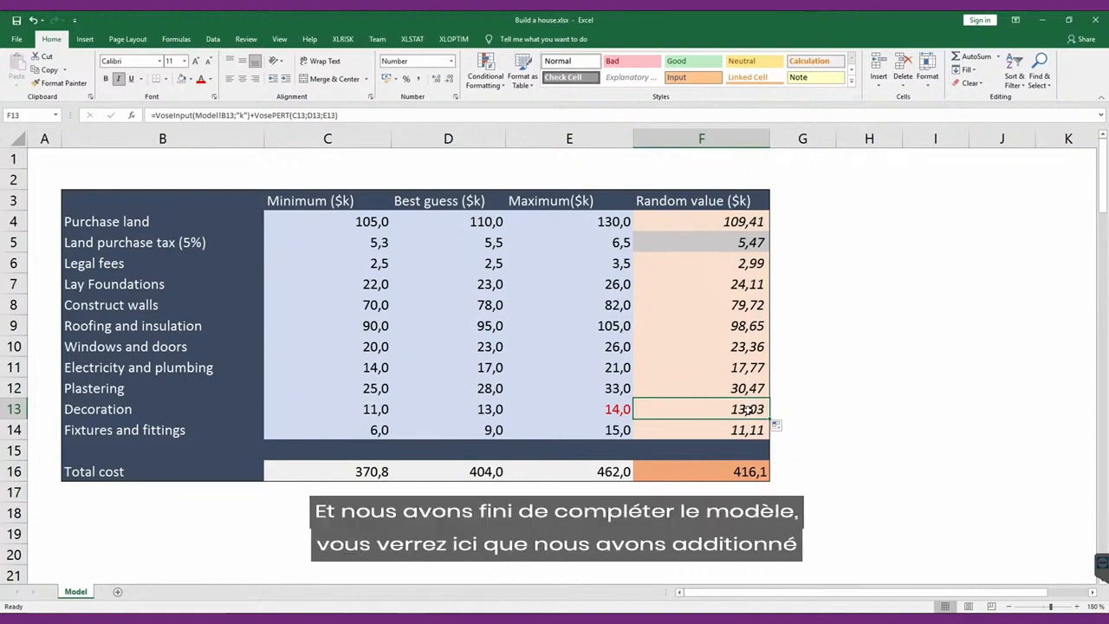
Check the Total cost sum formula in F16 and recalculate the sheet repeatedly to examine different random cost scenarios.
{"action": "left_click", "coordinate": [737, 473]}
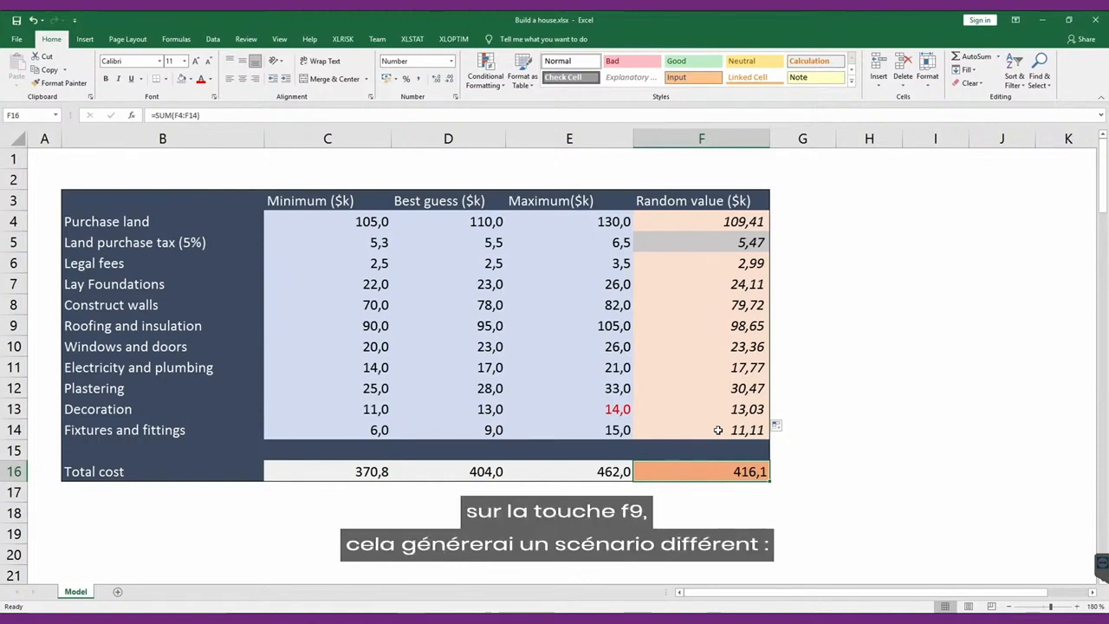
{"action": "key", "text": "F9"}
{"action": "key", "text": "F9"}
{"action": "key", "text": "F9"}
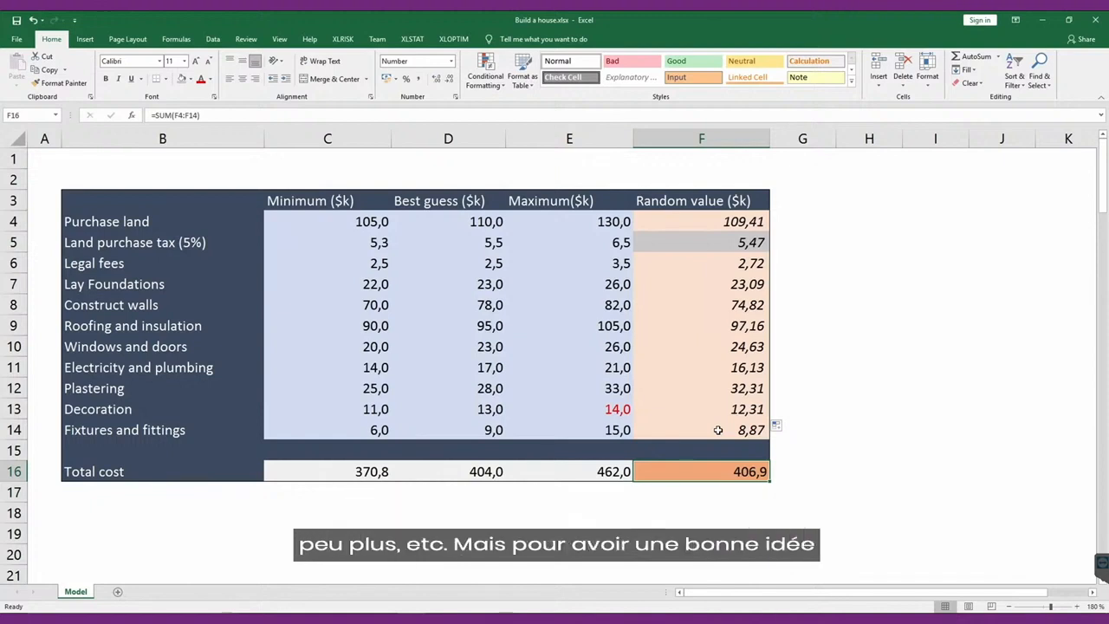
{"action": "key", "text": "F9"}
{"action": "key", "text": "F9"}
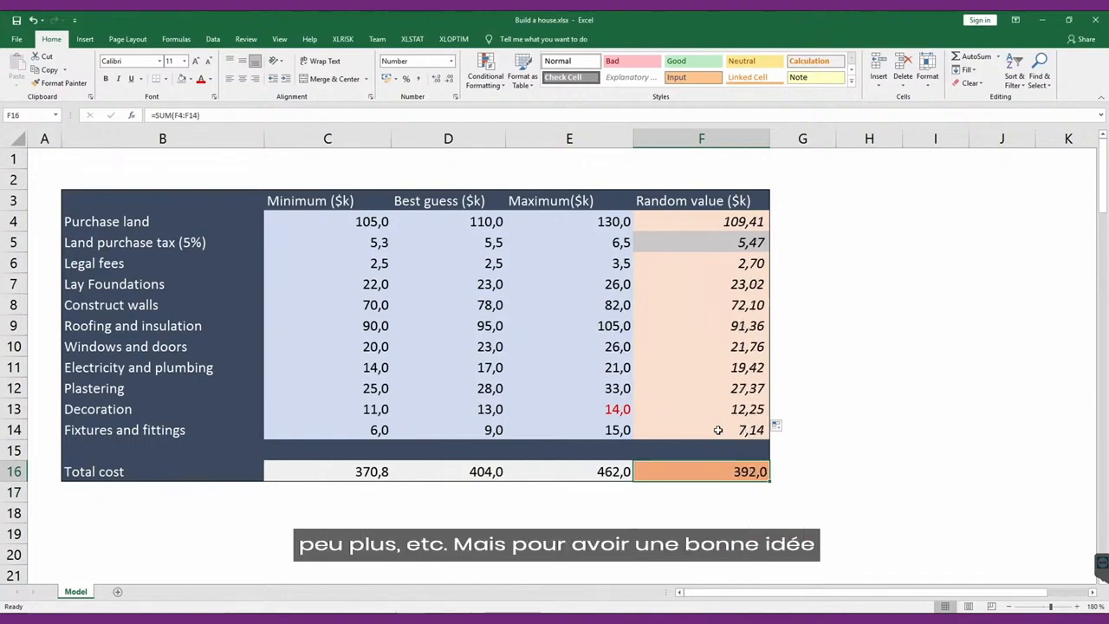
{"action": "key", "text": "F9"}
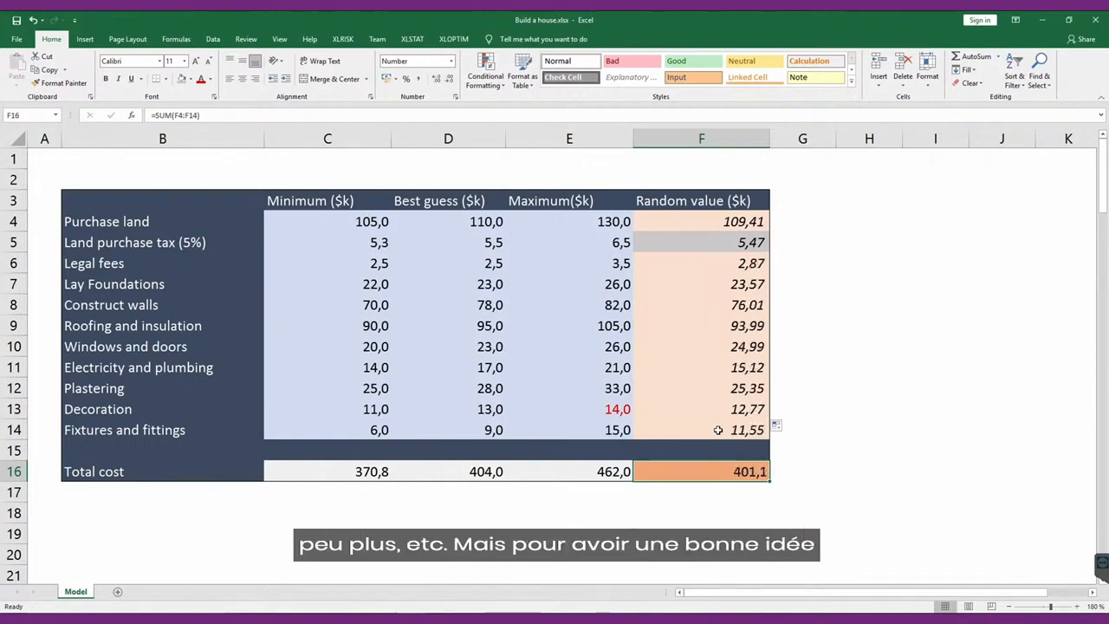
{"action": "key", "text": "F9"}
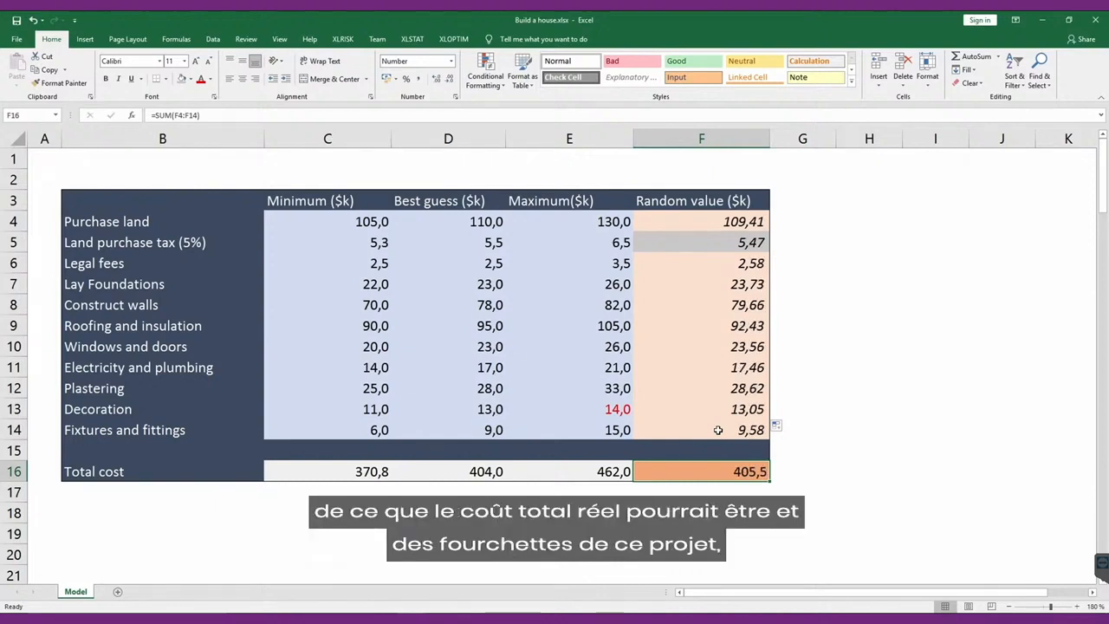
{"action": "key", "text": "F9"}
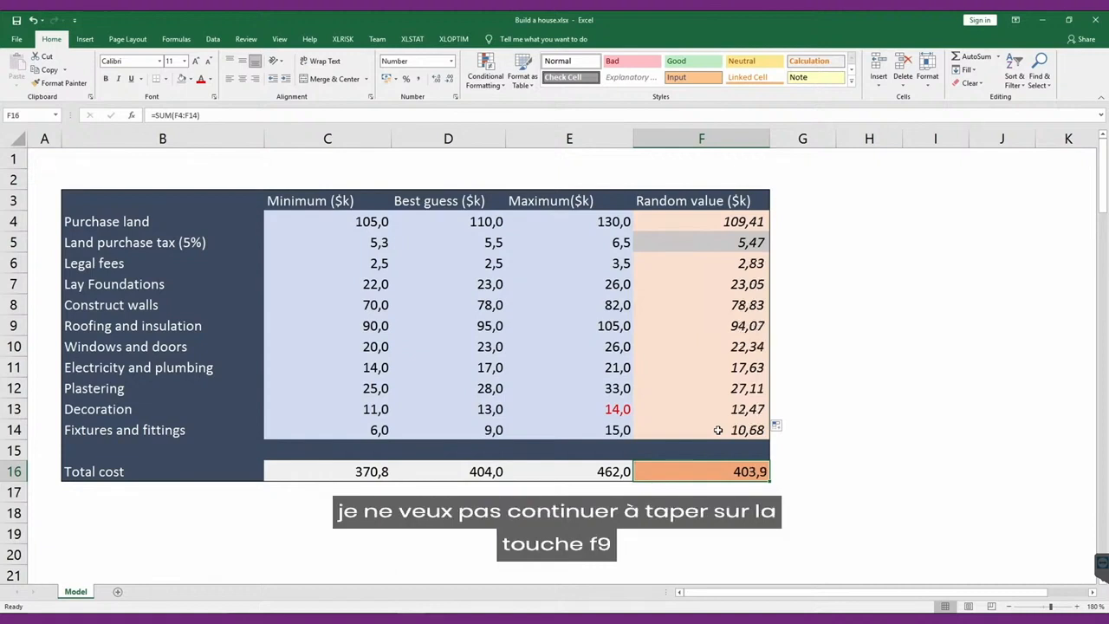
{"action": "key", "text": "F9"}
{"action": "key", "text": "F9"}
{"action": "key", "text": "F9"}
{"action": "key", "text": "F9"}
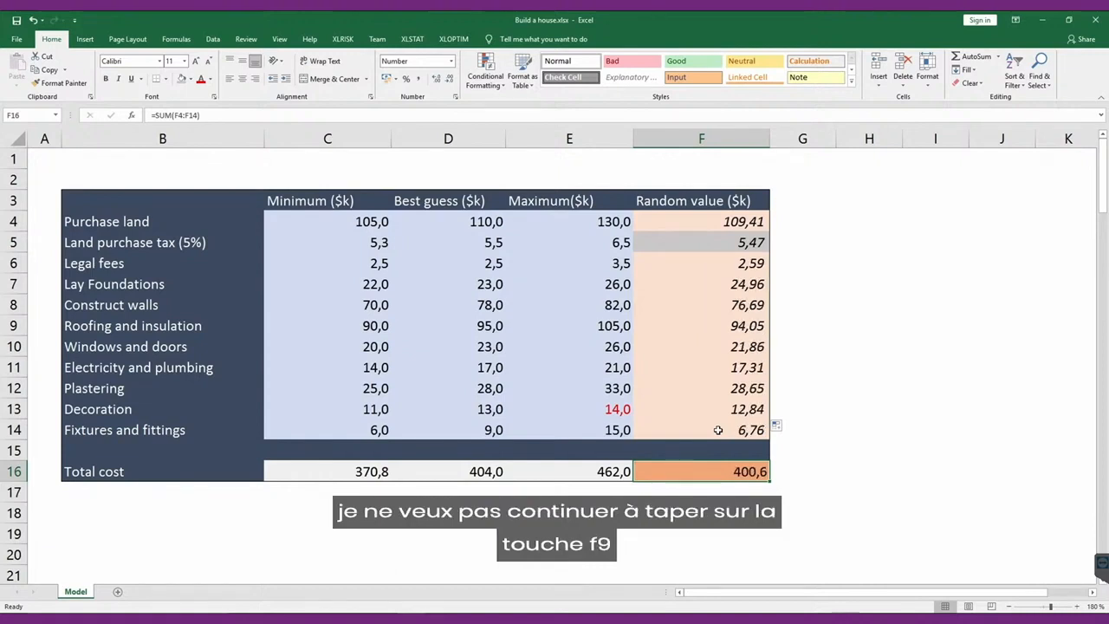
{"action": "key", "text": "F9"}
{"action": "key", "text": "F9"}
{"action": "key", "text": "F9"}
{"action": "key", "text": "F9"}
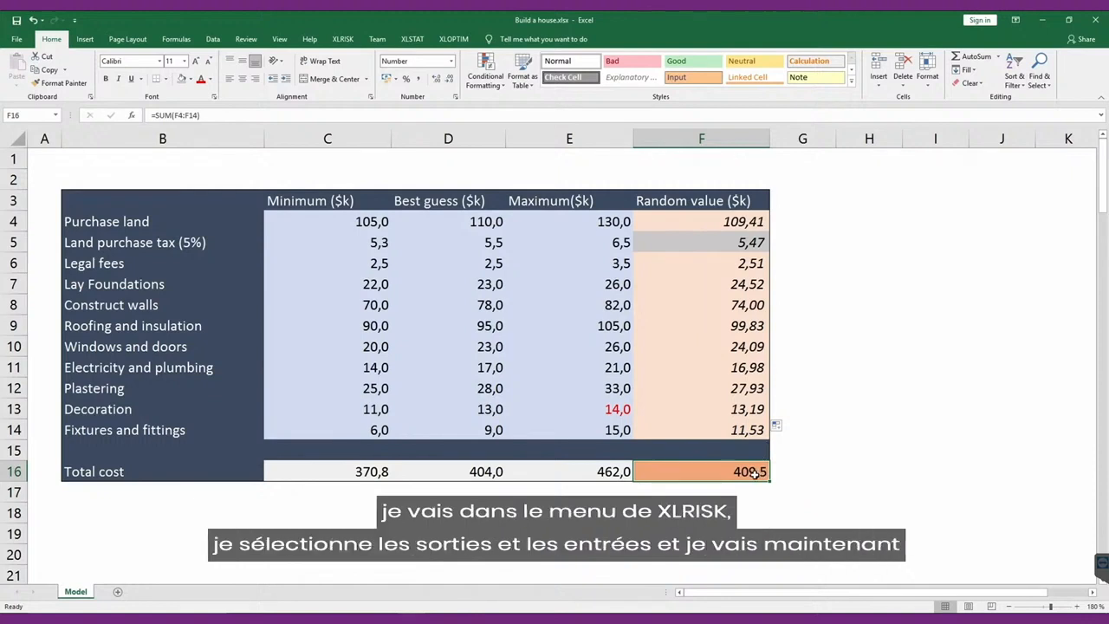
Mark the Total cost cell F16 as a simulation output, named from B16 with unit k, and save the workbook.
{"action": "left_click", "coordinate": [345, 39]}
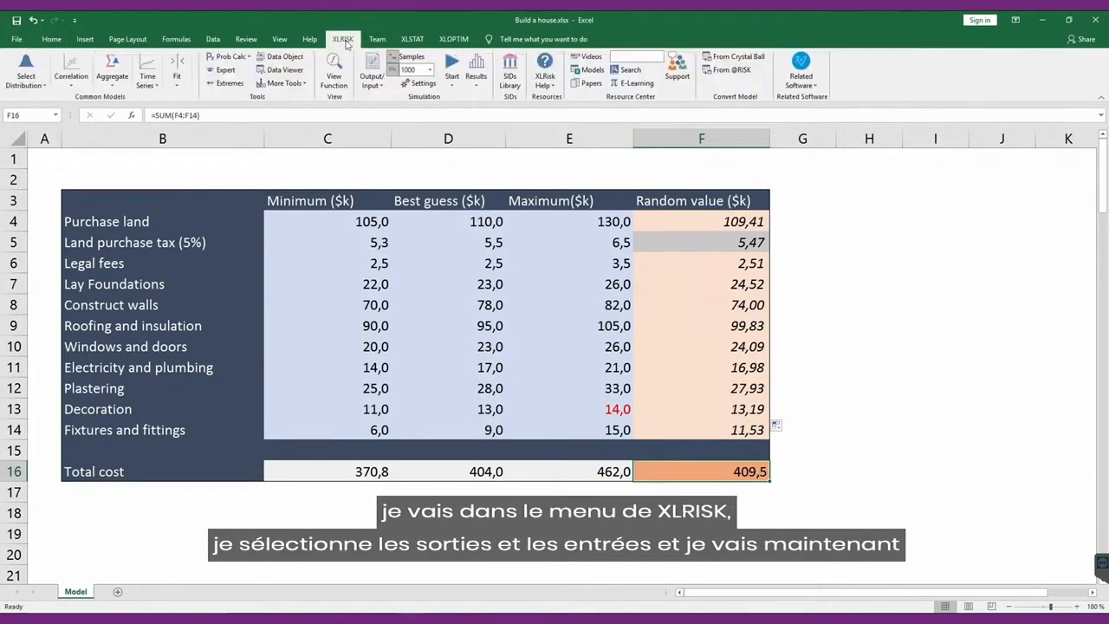
{"action": "left_click", "coordinate": [373, 87]}
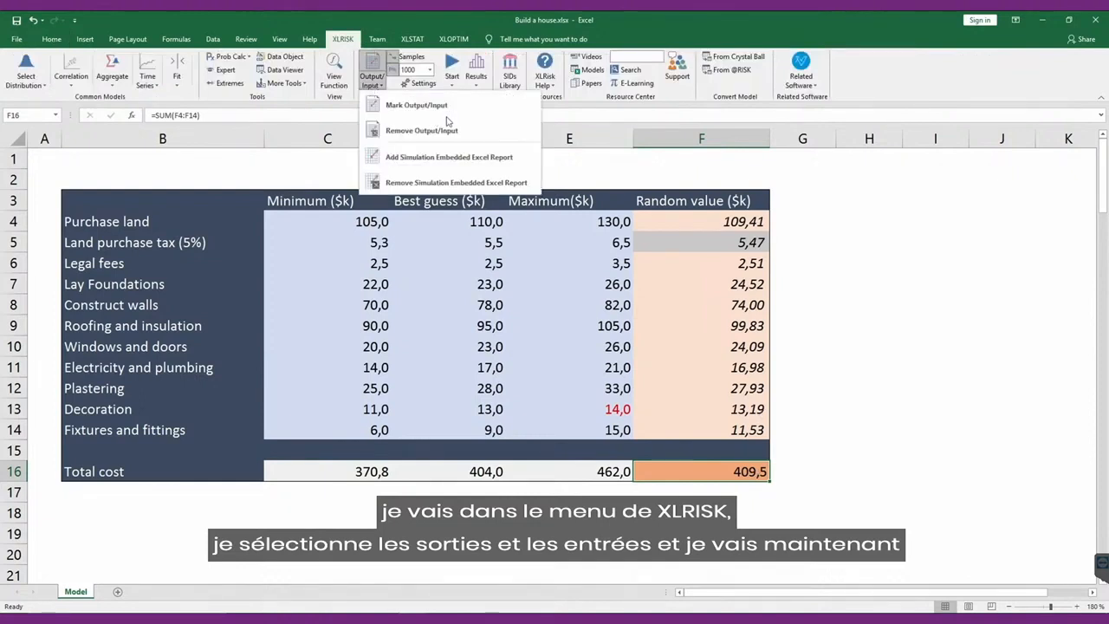
{"action": "left_click", "coordinate": [397, 105]}
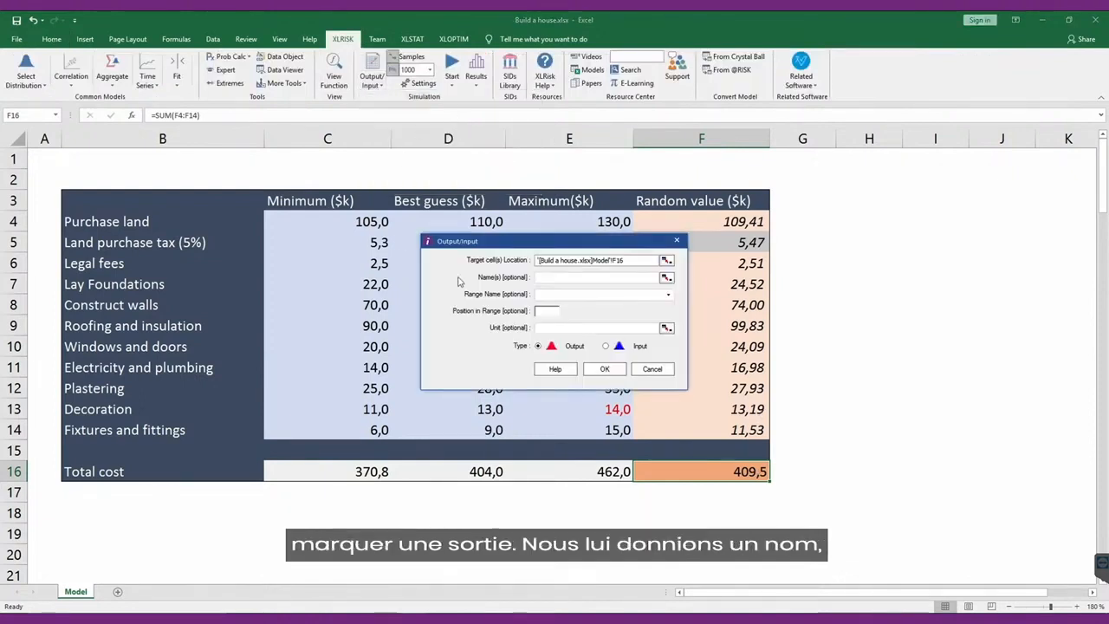
{"action": "left_click", "coordinate": [666, 279]}
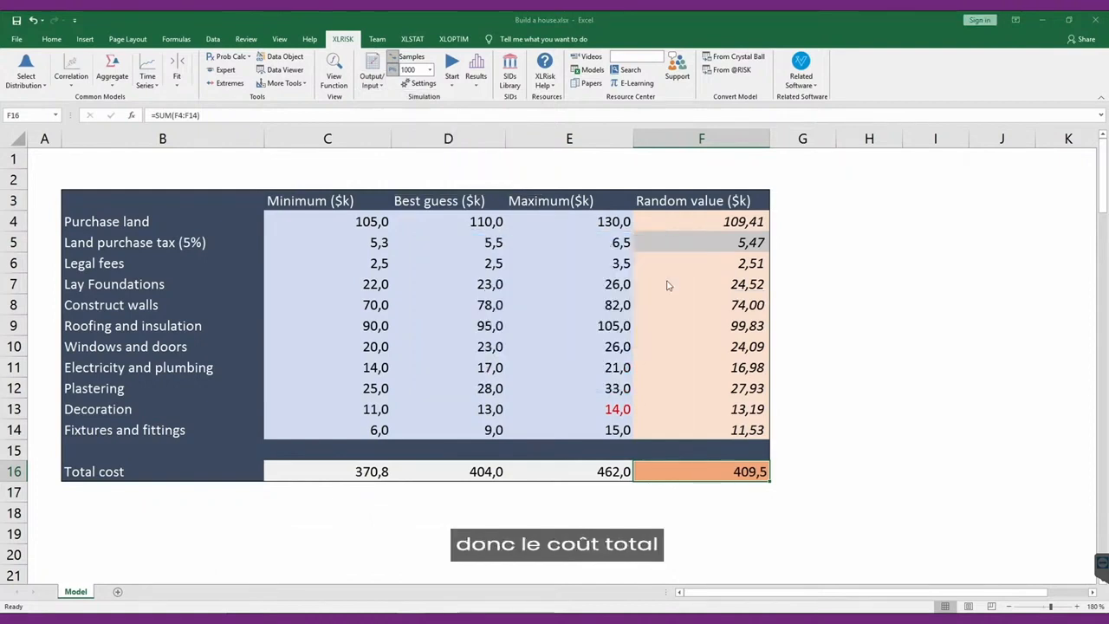
{"action": "left_click", "coordinate": [104, 472]}
{"action": "left_click", "coordinate": [259, 313]}
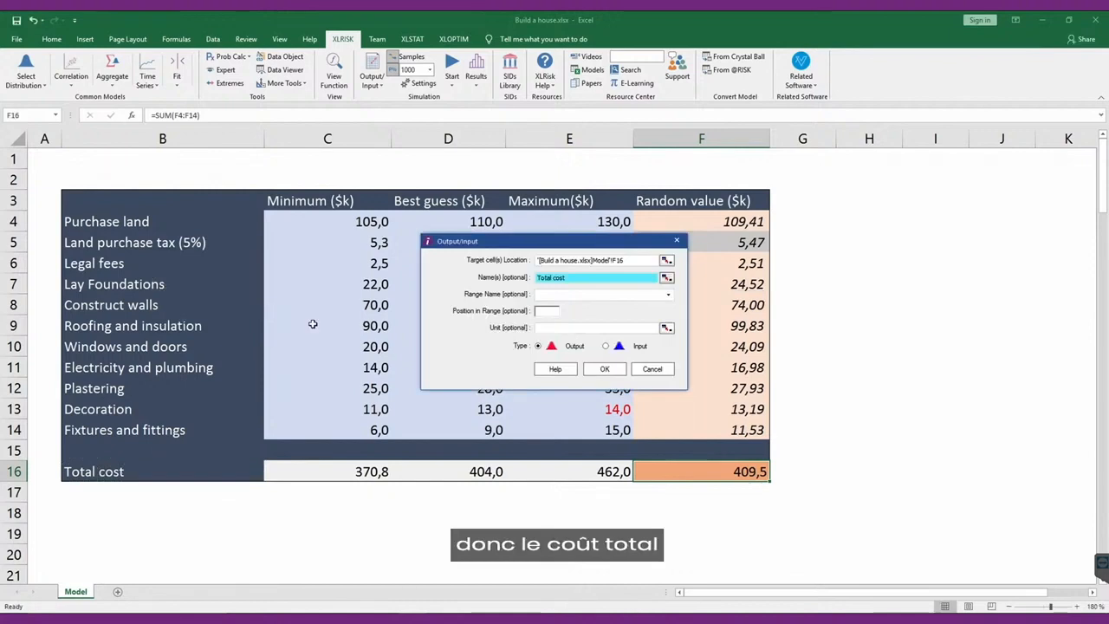
{"action": "left_click", "coordinate": [546, 328]}
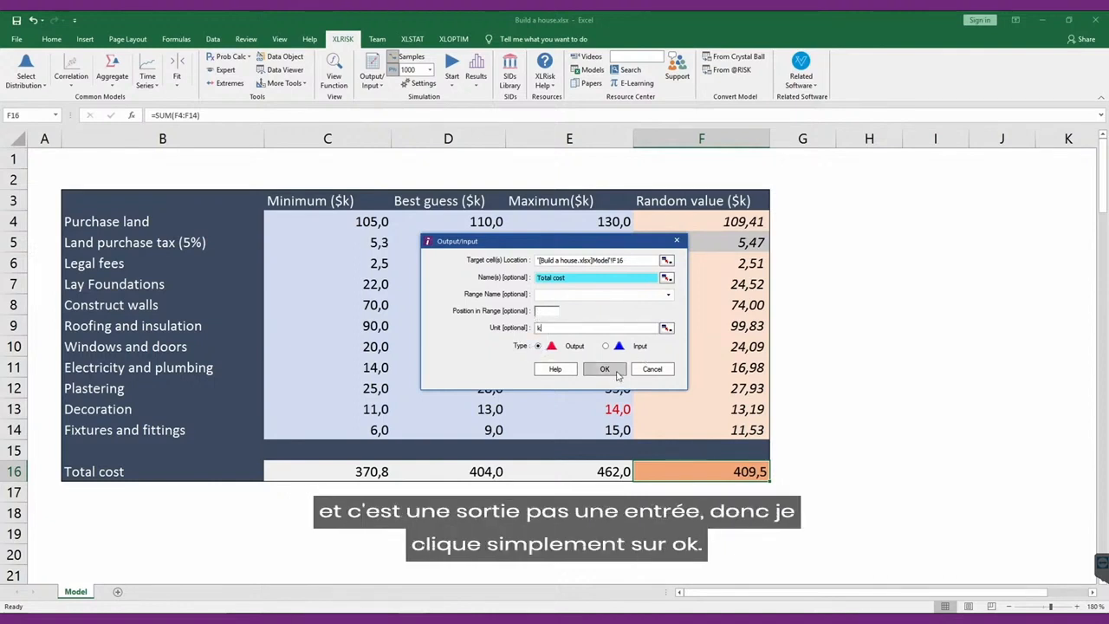
{"action": "left_click", "coordinate": [616, 373]}
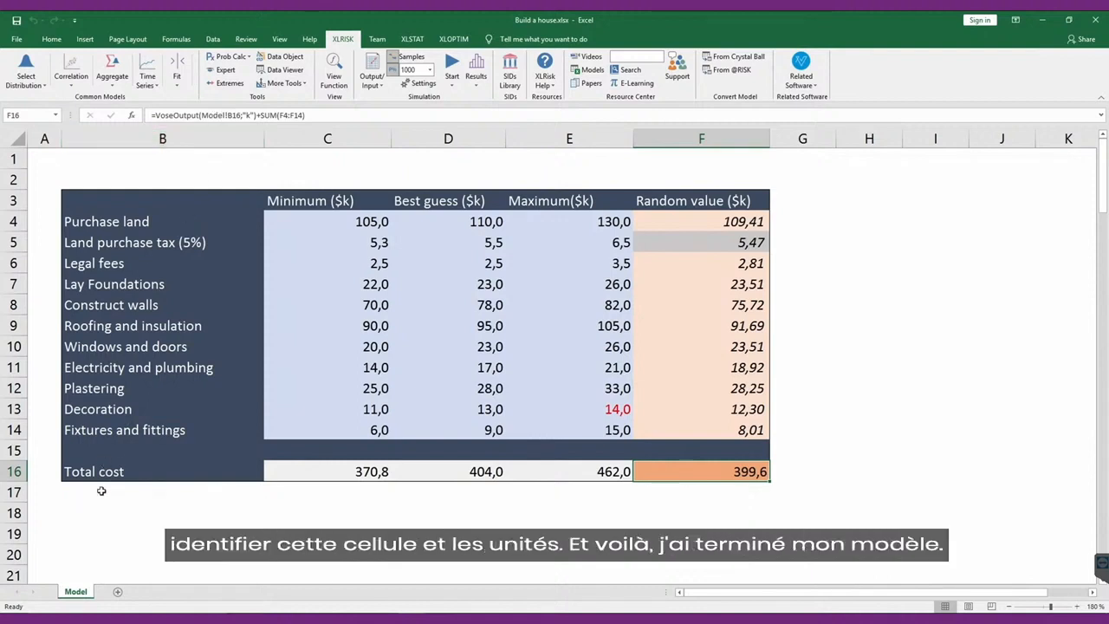
{"action": "left_click", "coordinate": [16, 39]}
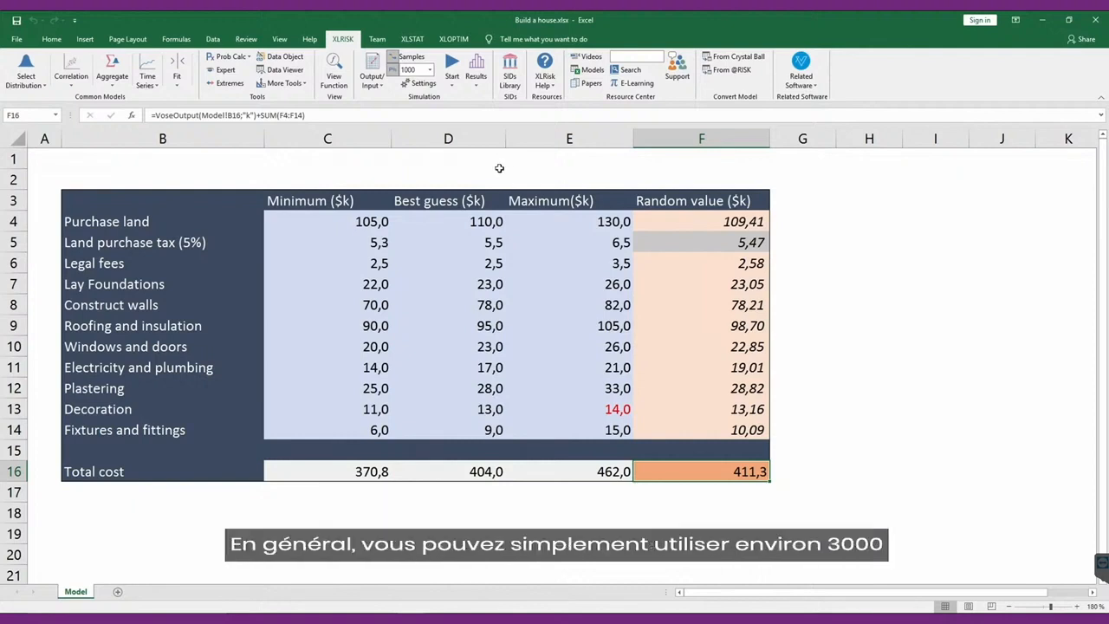
Set the simulation to 3000 samples and run it without saving the current simulation results.
{"action": "left_click", "coordinate": [422, 84]}
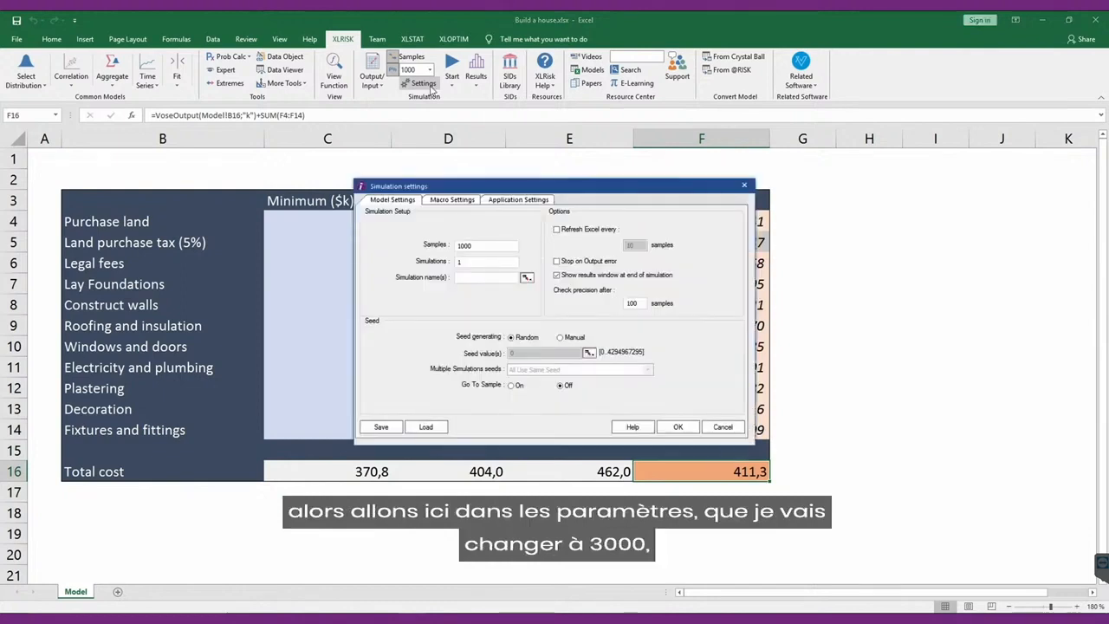
{"action": "left_click", "coordinate": [464, 246]}
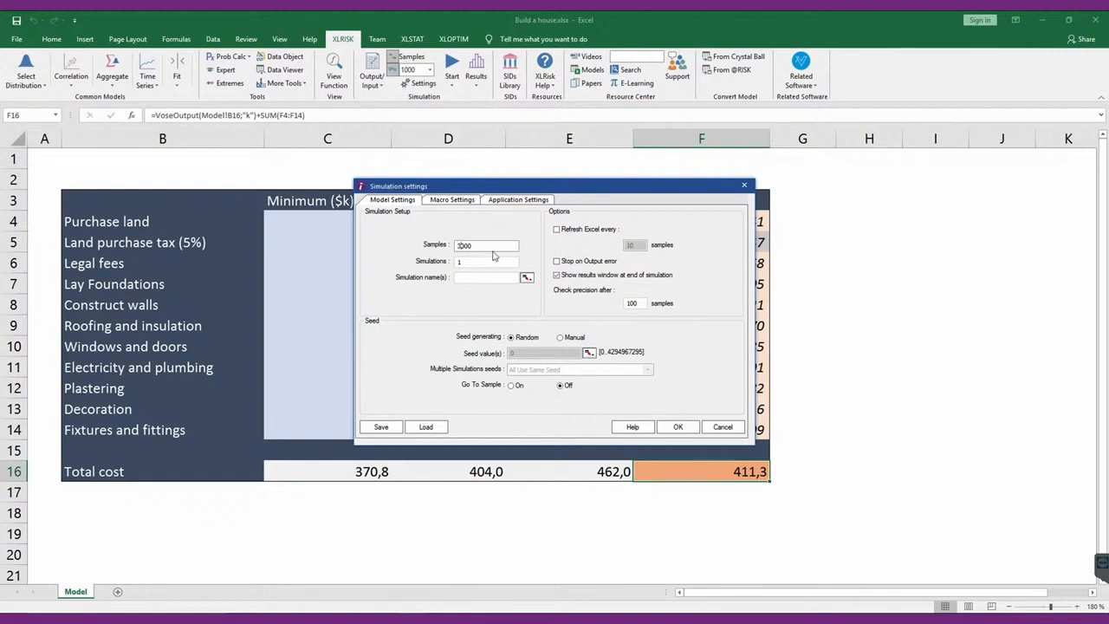
{"action": "left_click", "coordinate": [687, 430]}
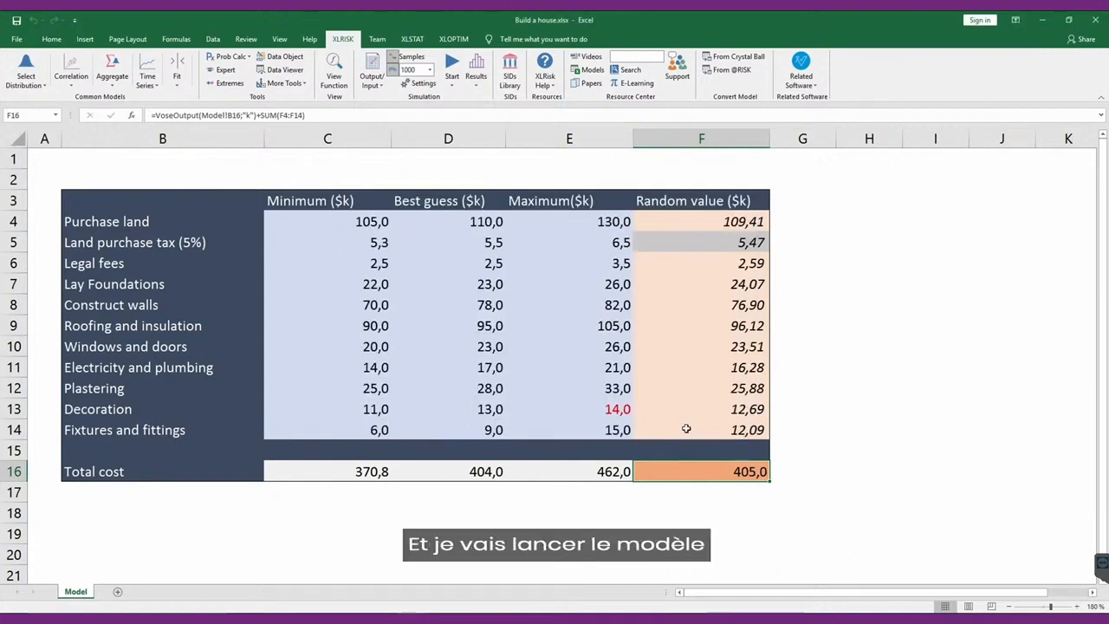
{"action": "left_click", "coordinate": [455, 66]}
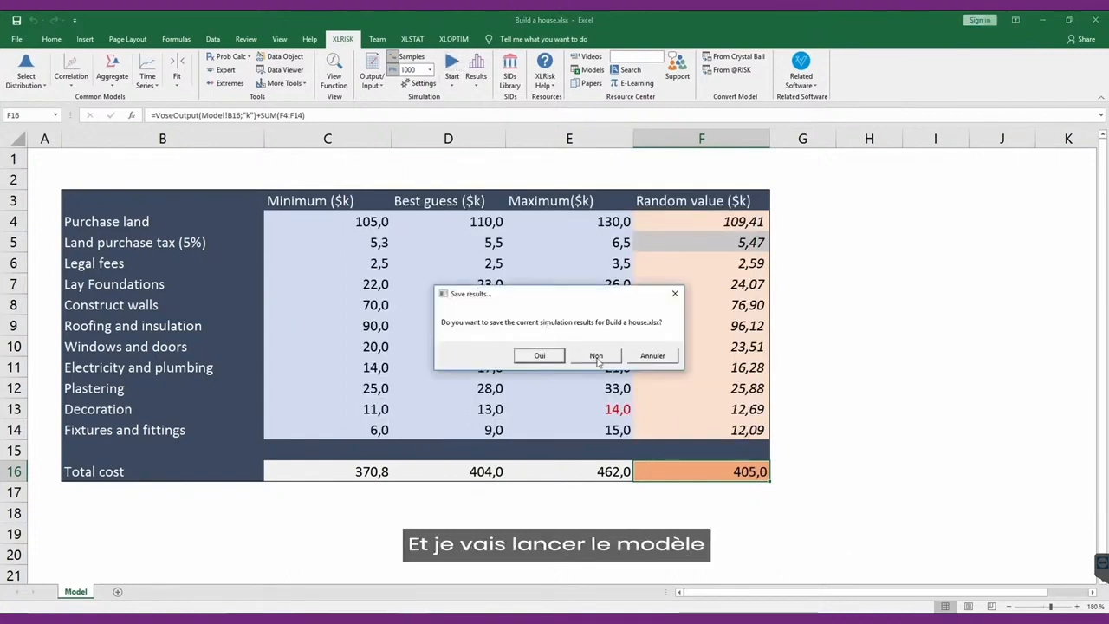
{"action": "left_click", "coordinate": [596, 356]}
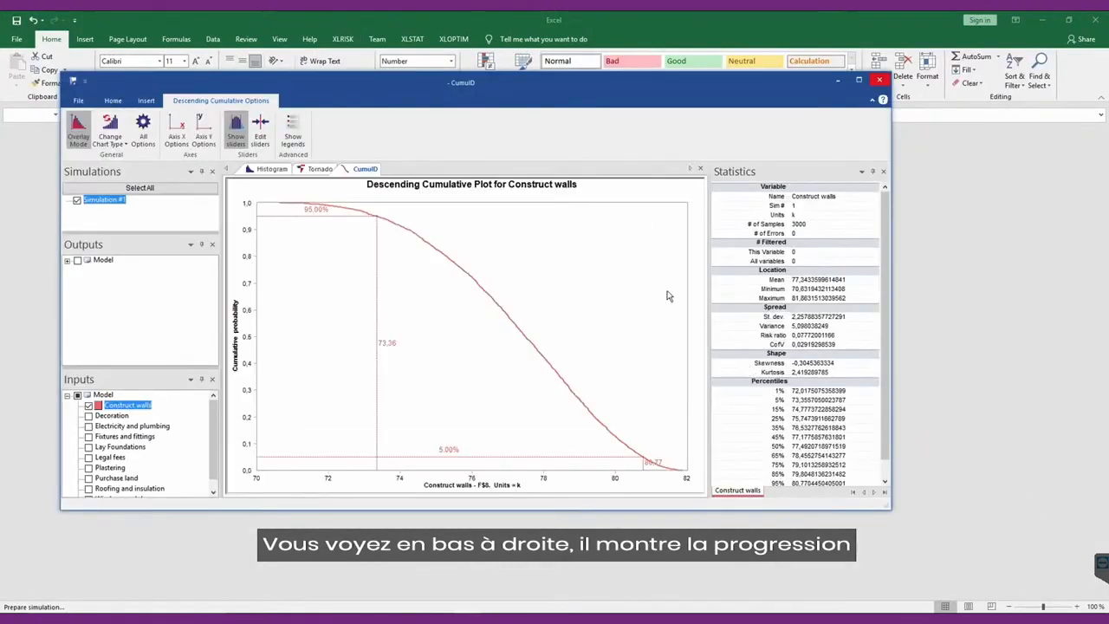
Close the existing descending cumulative, tornado and histogram charts in the results window and insert a new histogram of the Total cost output.
{"action": "left_click_drag", "start_coordinate": [559, 94], "coordinate": [597, 84]}
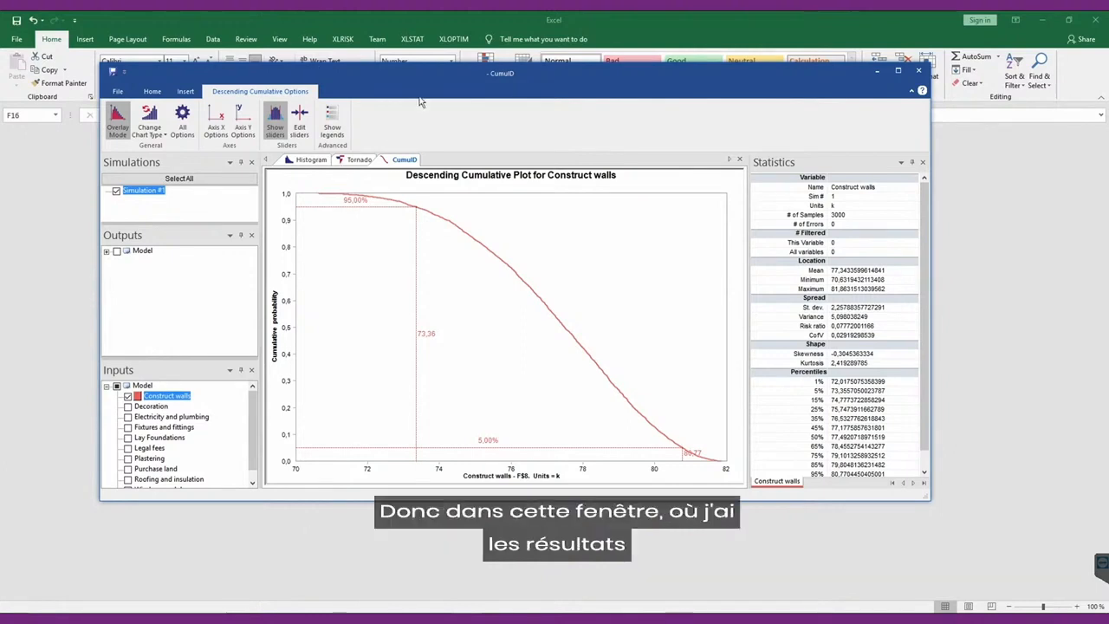
{"action": "mouse_move", "coordinate": [412, 84]}
{"action": "left_mouse_down"}
{"action": "mouse_move", "coordinate": [486, 99]}
{"action": "mouse_move", "coordinate": [422, 83]}
{"action": "left_mouse_up"}
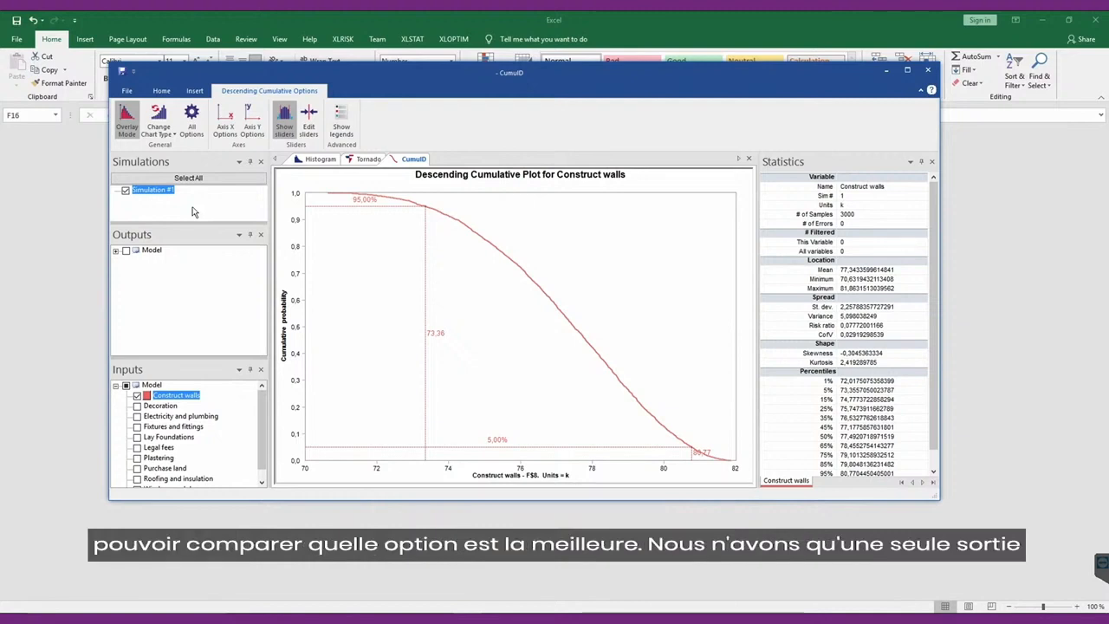
{"action": "left_click", "coordinate": [115, 251]}
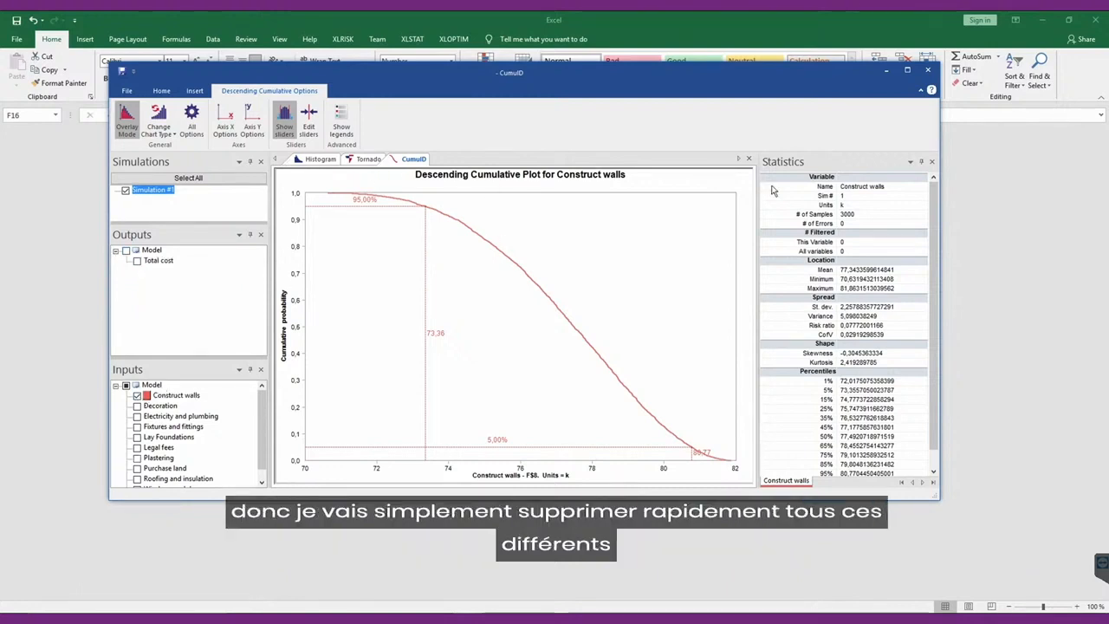
{"action": "left_click", "coordinate": [750, 160]}
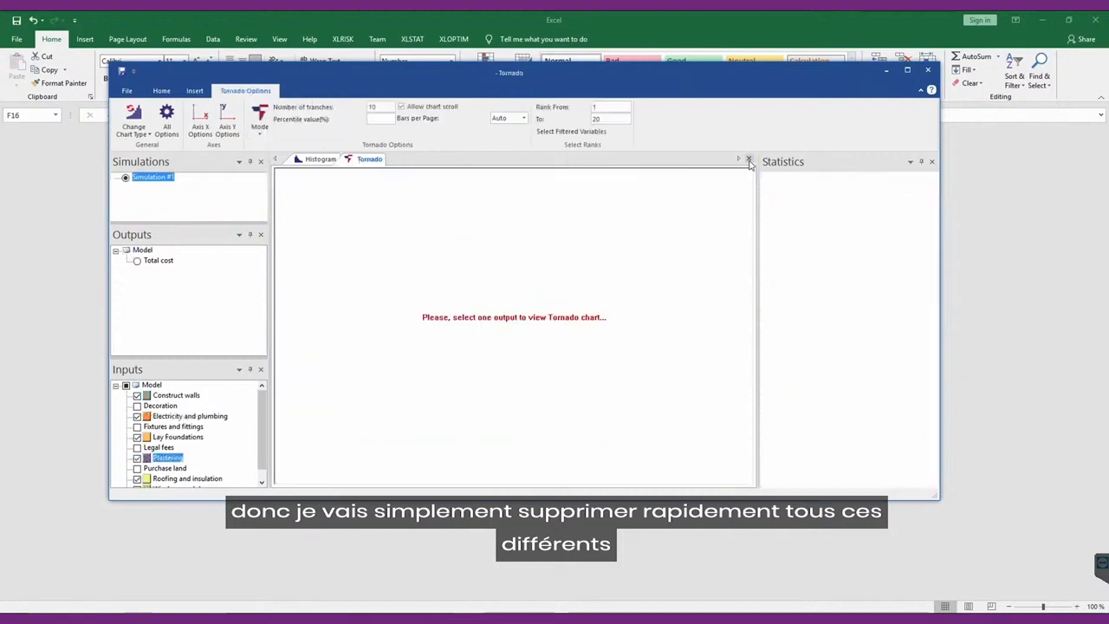
{"action": "left_click", "coordinate": [750, 160]}
{"action": "left_click", "coordinate": [750, 161]}
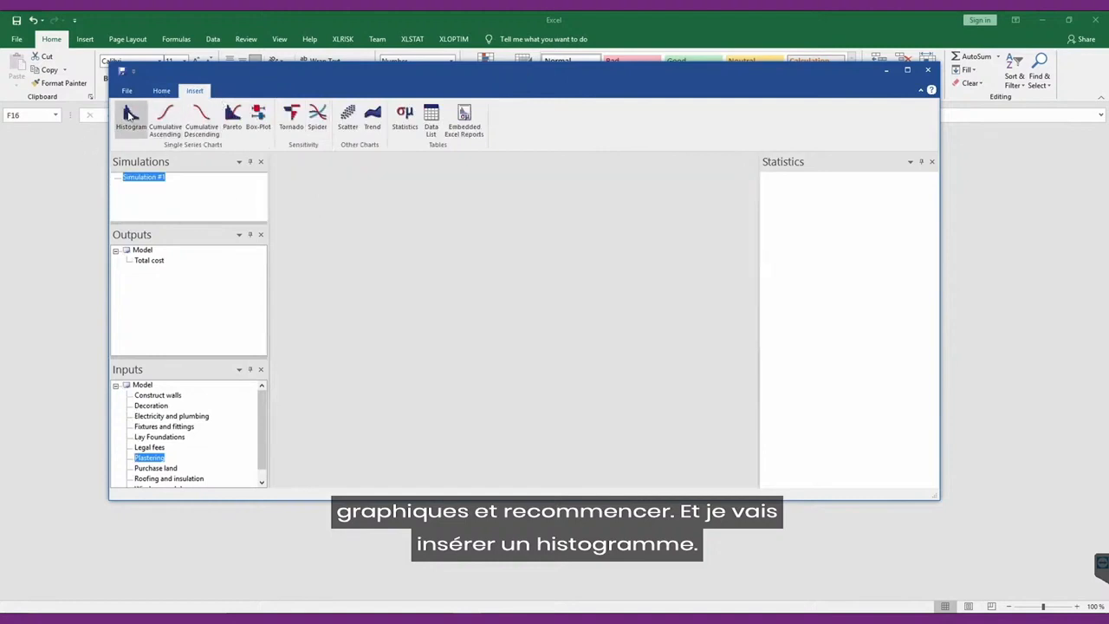
{"action": "left_click", "coordinate": [130, 113]}
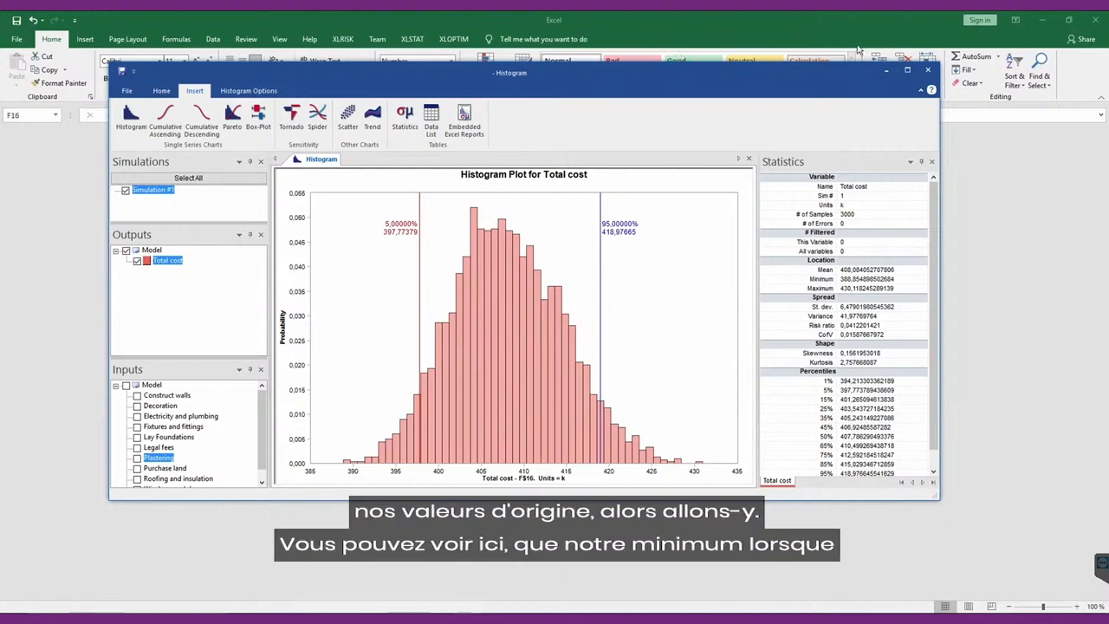
Compare the Total cost histogram with the summed minimum and maximum costs in row 16 of the worksheet.
{"action": "left_click", "coordinate": [1041, 20]}
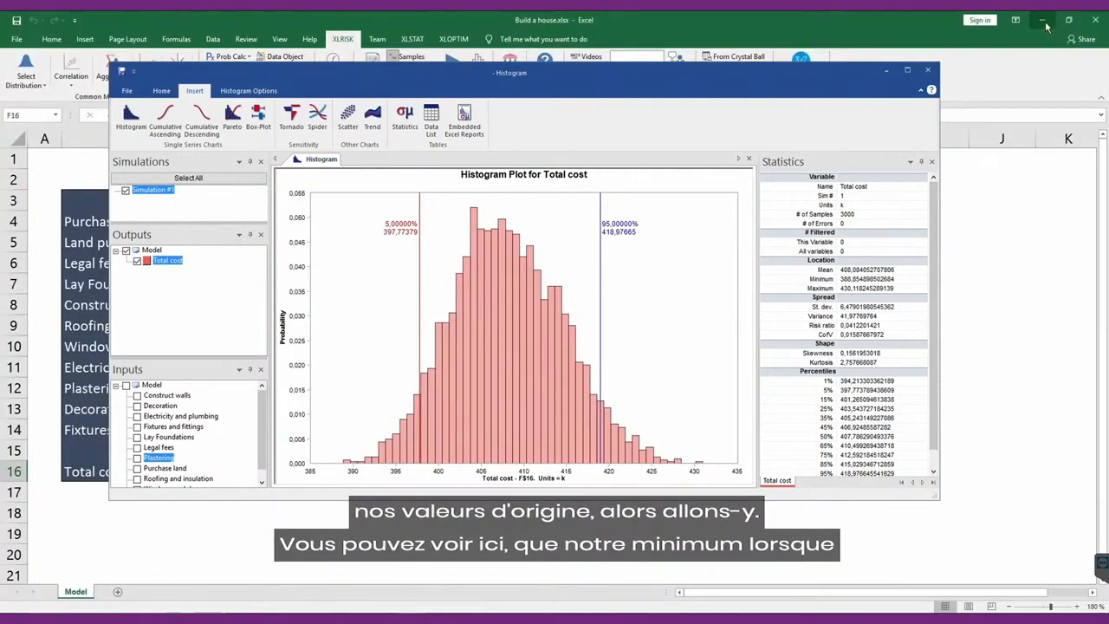
{"action": "left_click_drag", "start_coordinate": [757, 73], "coordinate": [701, 523]}
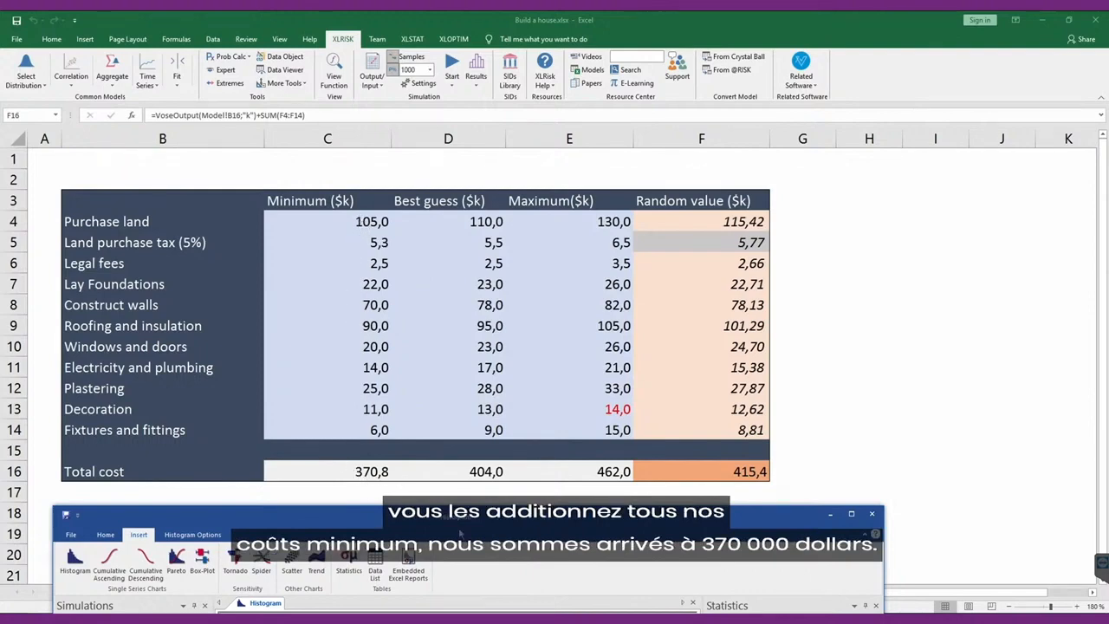
{"action": "left_click_drag", "start_coordinate": [559, 514], "coordinate": [668, 47]}
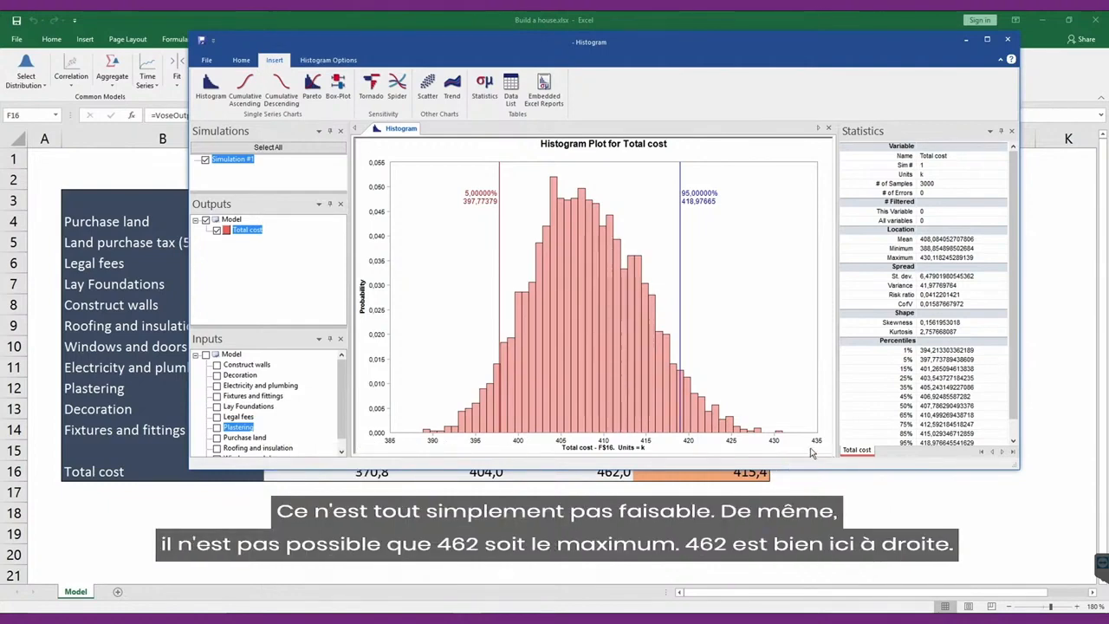
Move the lower slider of the Total cost histogram to about 404, the summed best guess.
{"action": "left_click_drag", "start_coordinate": [781, 49], "coordinate": [774, 30]}
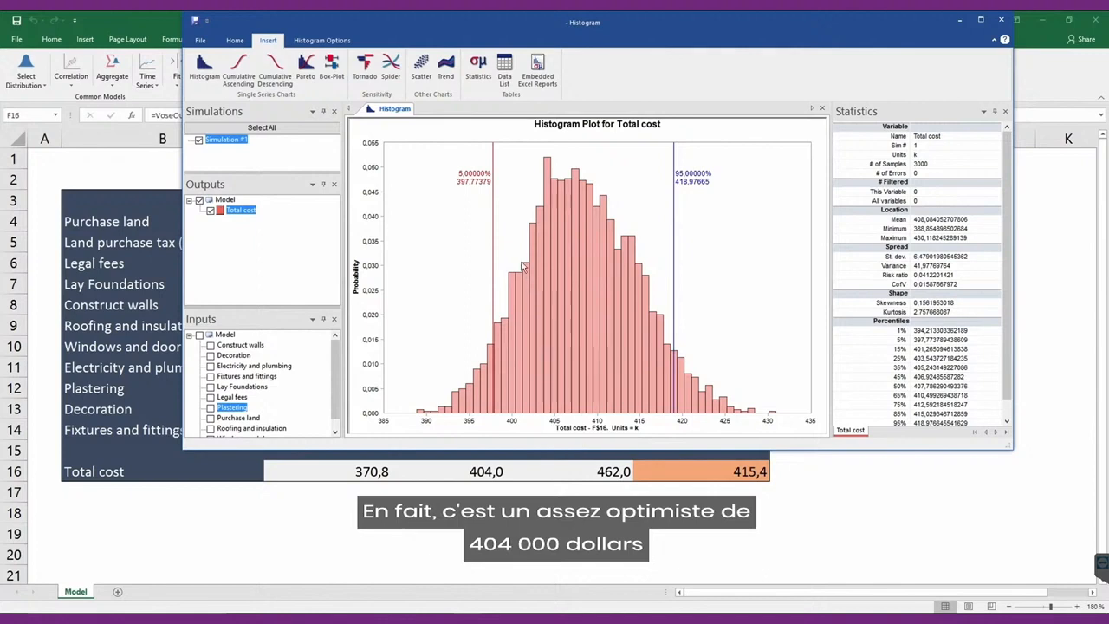
{"action": "left_click_drag", "start_coordinate": [497, 256], "coordinate": [548, 258]}
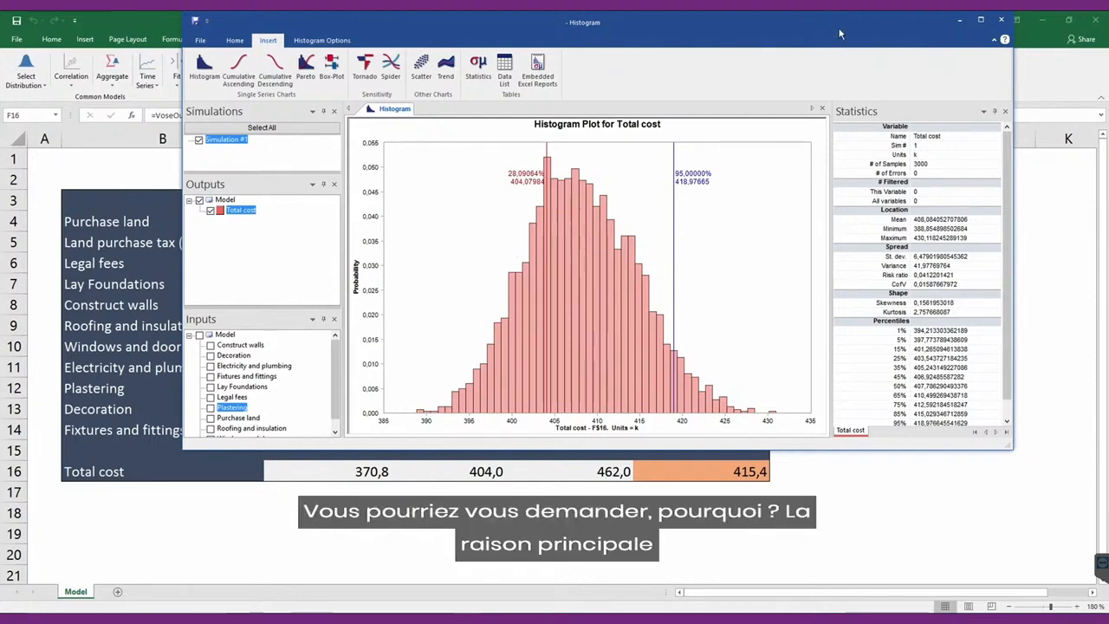
Uncover the worksheet to examine the Plastering row's minimum, best guess and maximum, and bring the results window back into view.
{"action": "left_click_drag", "start_coordinate": [834, 26], "coordinate": [701, 568]}
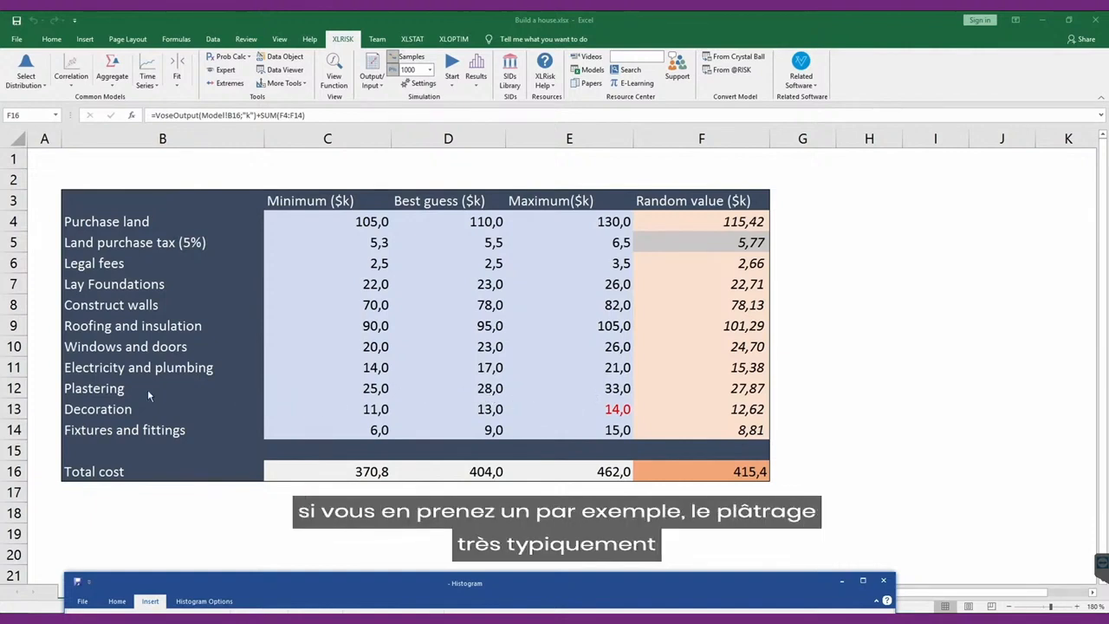
{"action": "left_click", "coordinate": [100, 386]}
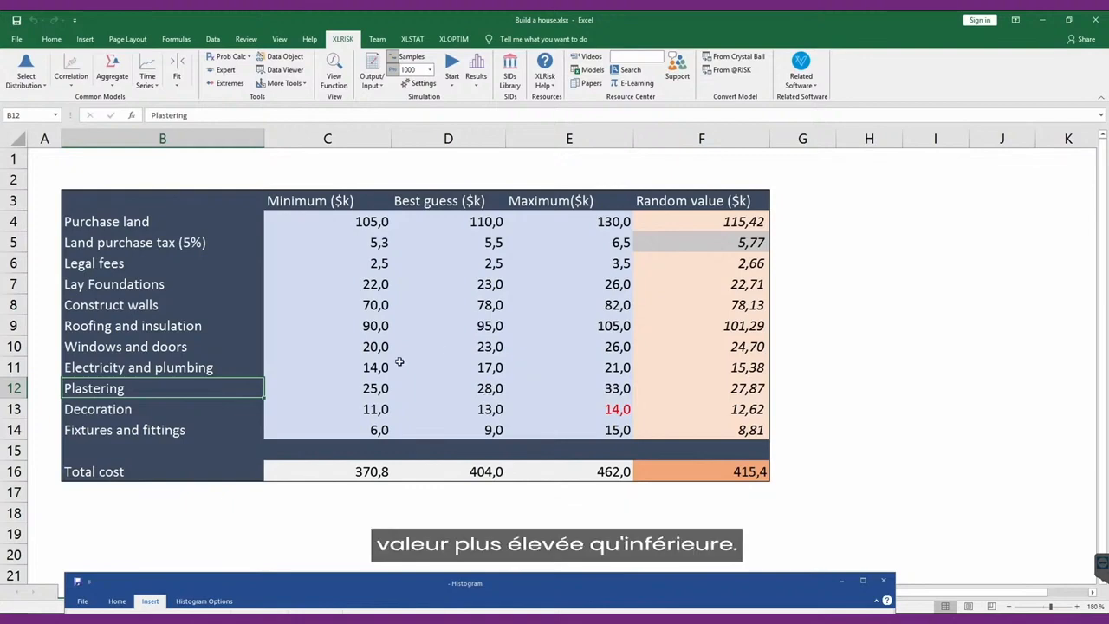
{"action": "left_click_drag", "start_coordinate": [590, 584], "coordinate": [660, 262]}
{"action": "left_click_drag", "start_coordinate": [625, 213], "coordinate": [607, 121]}
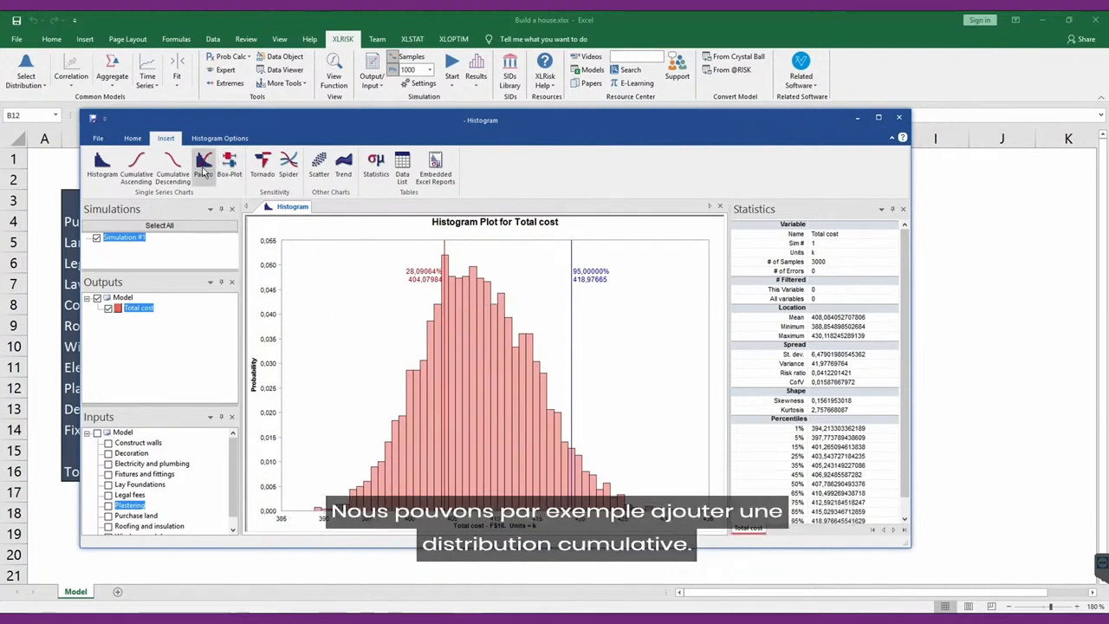
Insert an ascending cumulative chart of Total cost and set its sliders to about 410.44 and 420.03.
{"action": "left_click", "coordinate": [136, 167]}
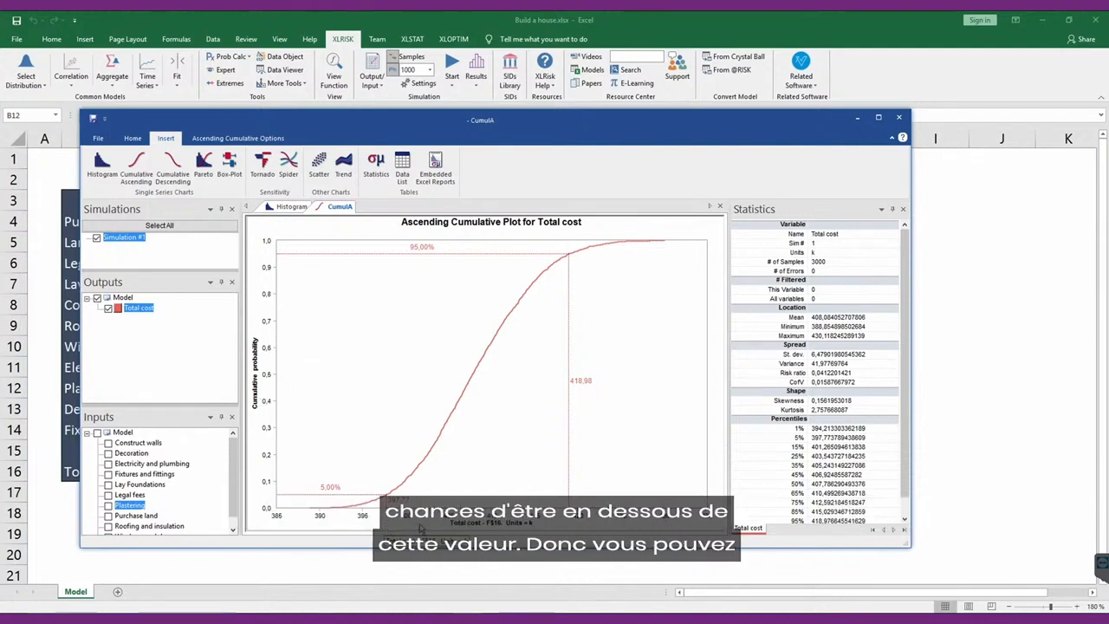
{"action": "mouse_move", "coordinate": [388, 508]}
{"action": "left_mouse_down"}
{"action": "mouse_move", "coordinate": [506, 492]}
{"action": "mouse_move", "coordinate": [497, 493]}
{"action": "left_mouse_up"}
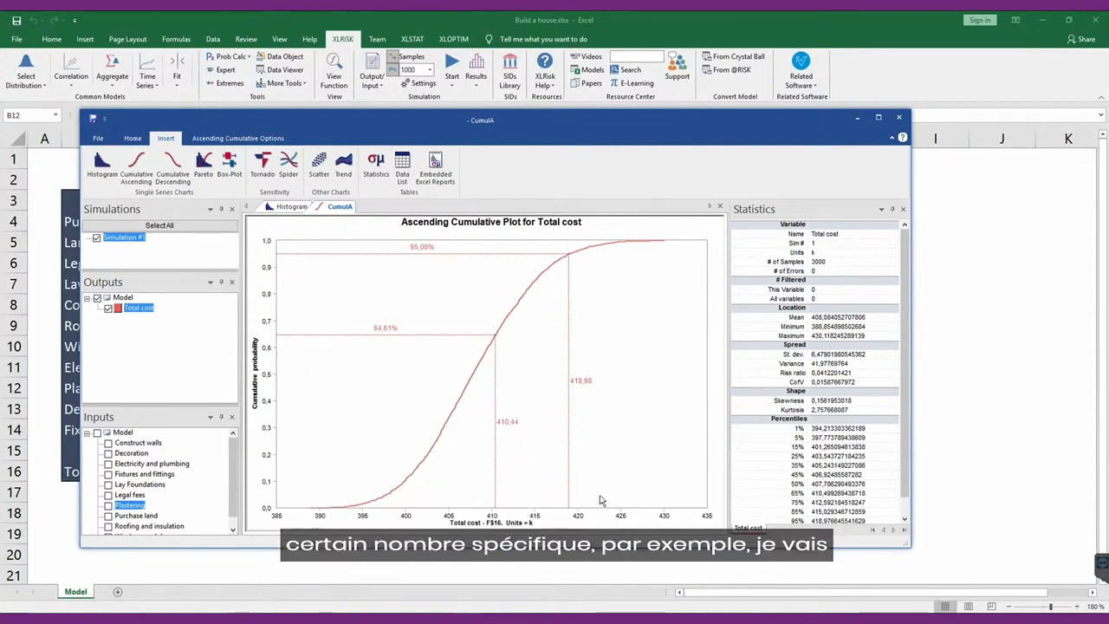
{"action": "left_click_drag", "start_coordinate": [570, 465], "coordinate": [580, 458]}
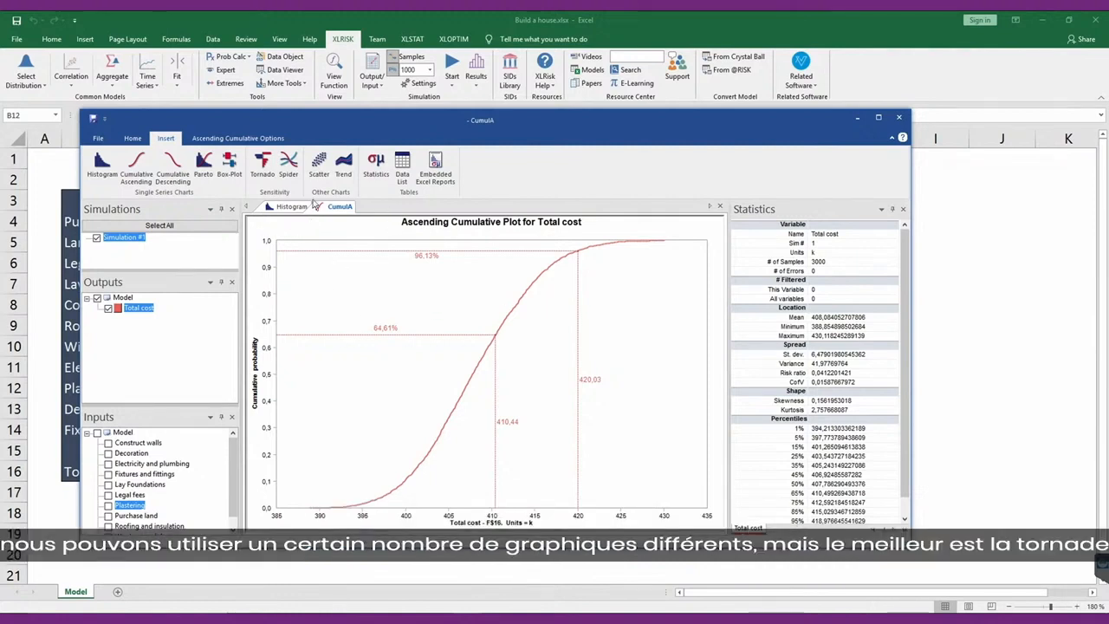
Insert a tornado chart for Total cost and a statistics table covering the output and its inputs.
{"action": "left_click", "coordinate": [264, 170]}
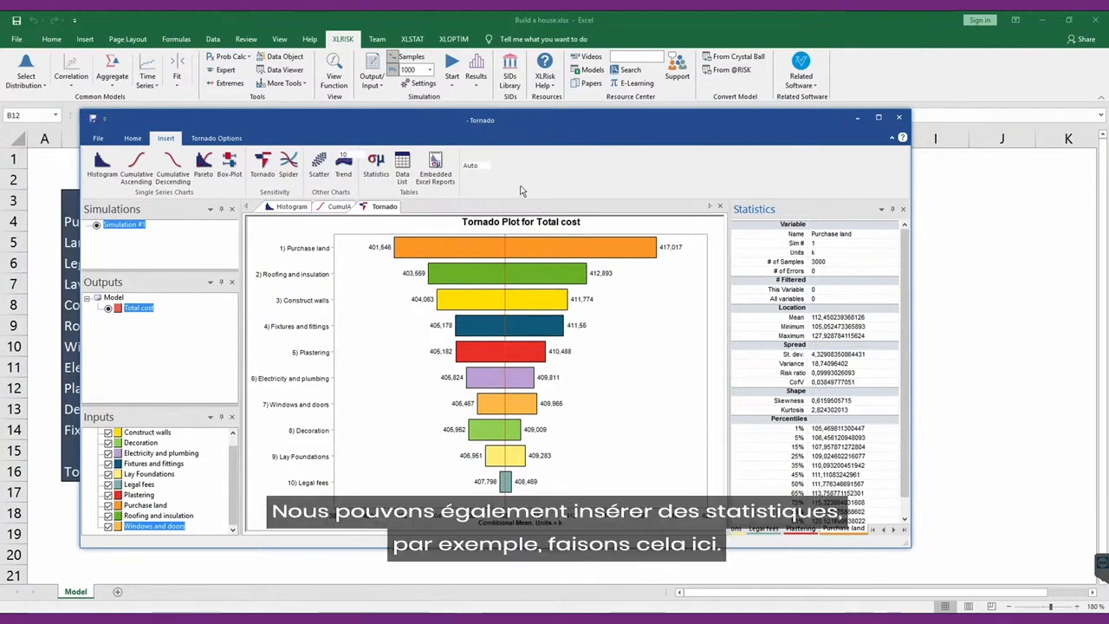
{"action": "left_click", "coordinate": [377, 184]}
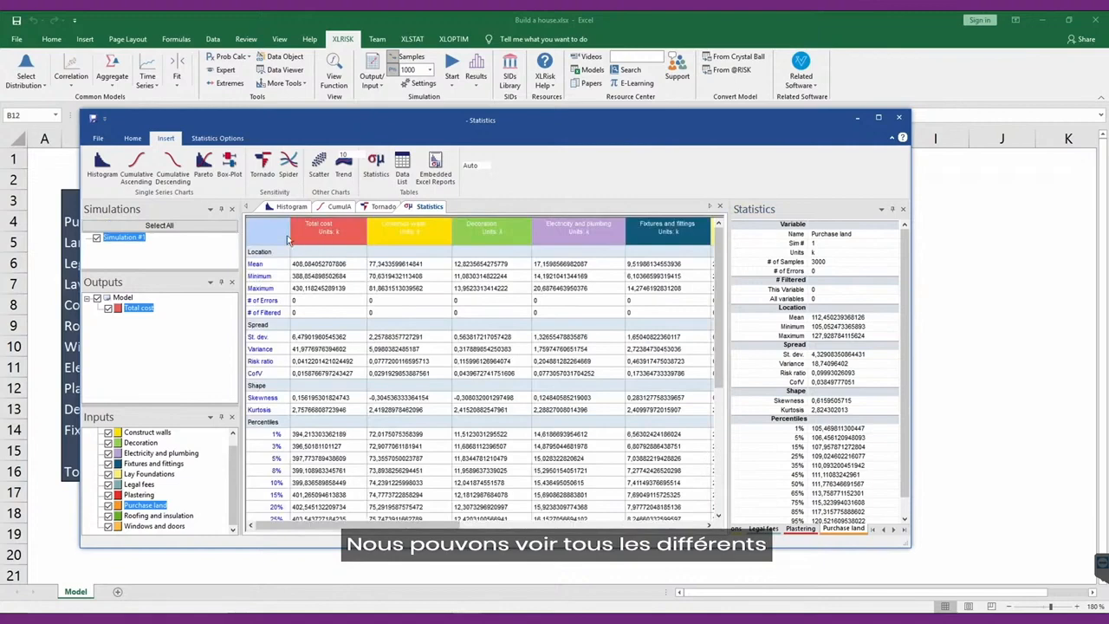
{"action": "mouse_move", "coordinate": [313, 229]}
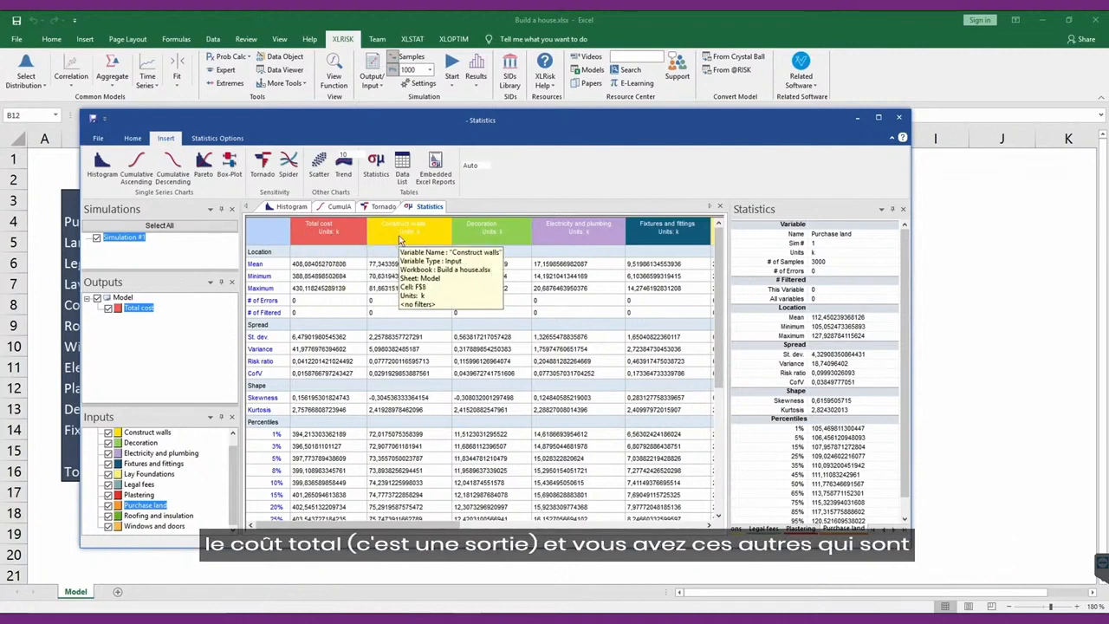
{"action": "mouse_move", "coordinate": [701, 238]}
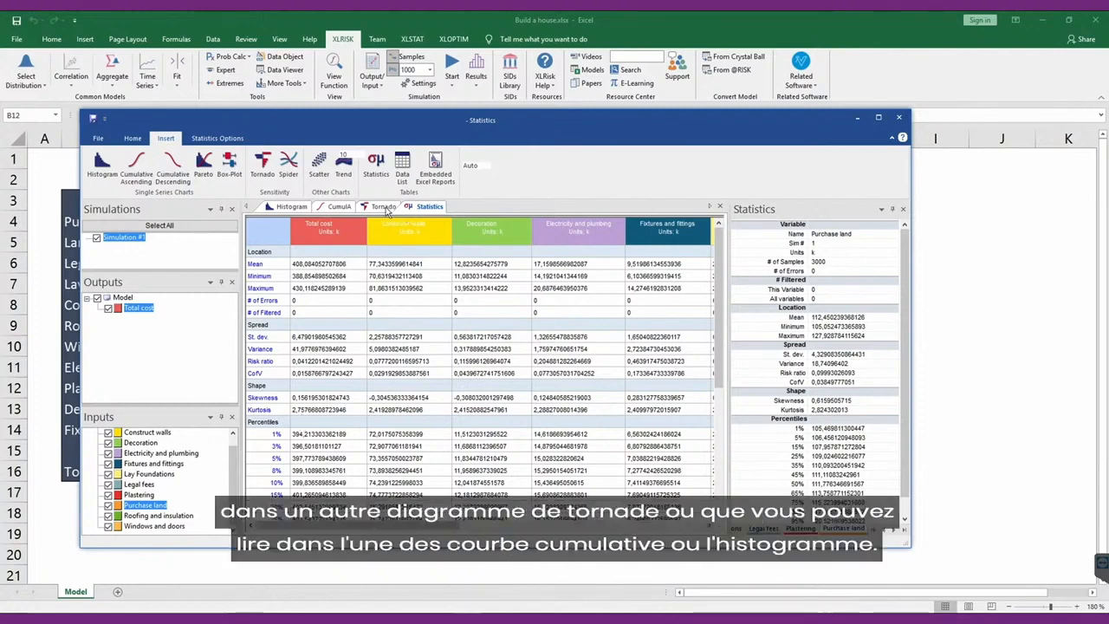
Review the tornado and ascending cumulative charts again and return to the statistics table.
{"action": "left_click", "coordinate": [386, 208]}
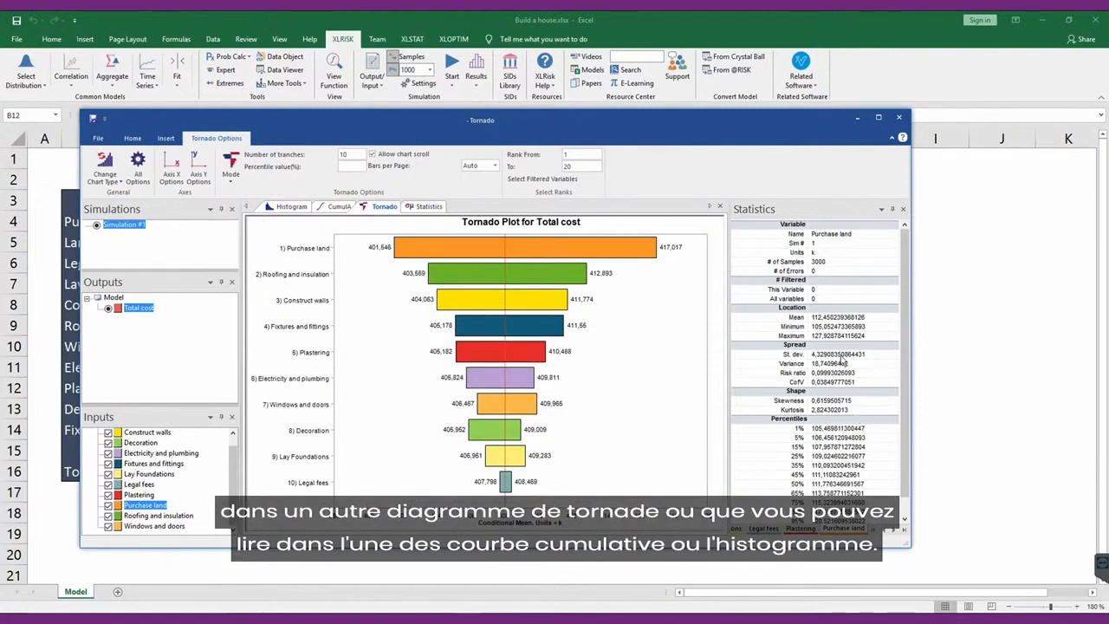
{"action": "left_click", "coordinate": [338, 209]}
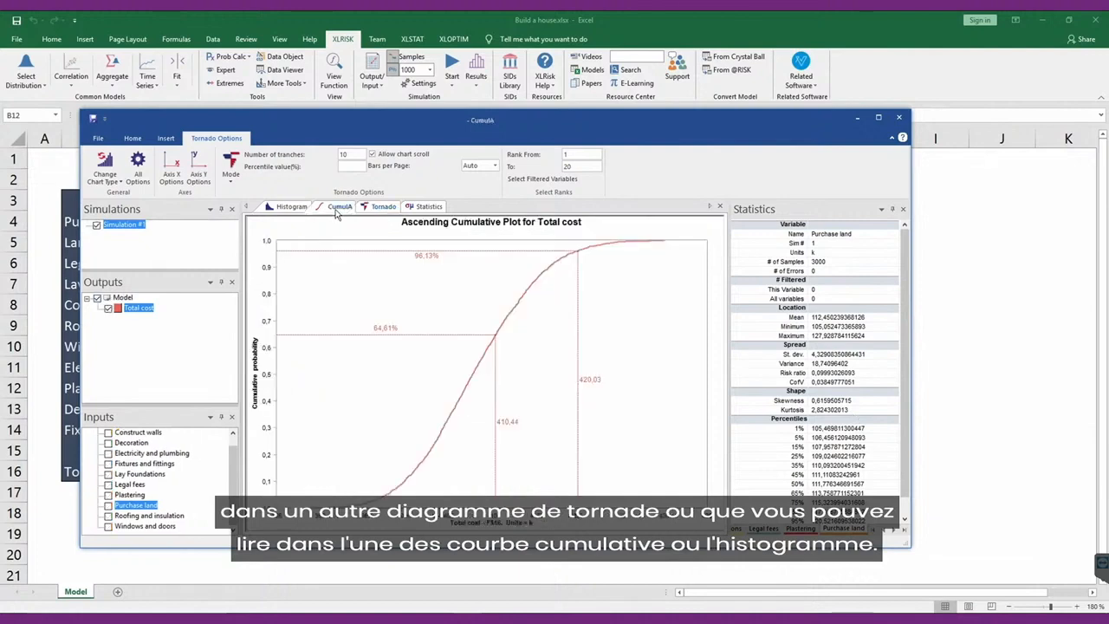
{"action": "left_click", "coordinate": [429, 208]}
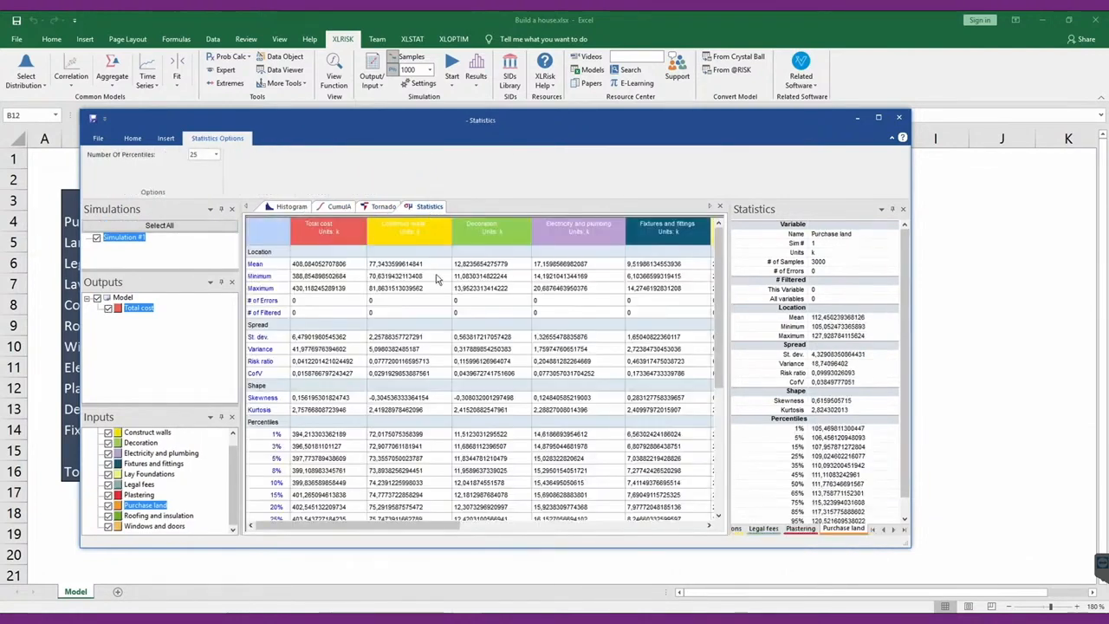
Examine the report export options for the created charts and tables, and leave without creating a report.
{"action": "left_click", "coordinate": [132, 140]}
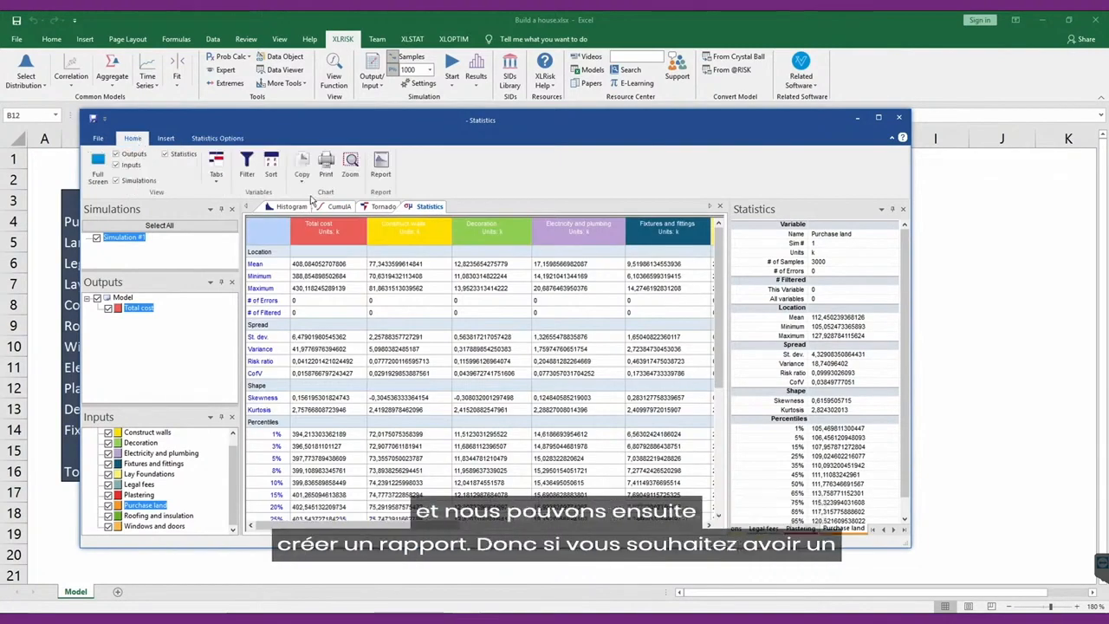
{"action": "left_click", "coordinate": [382, 169]}
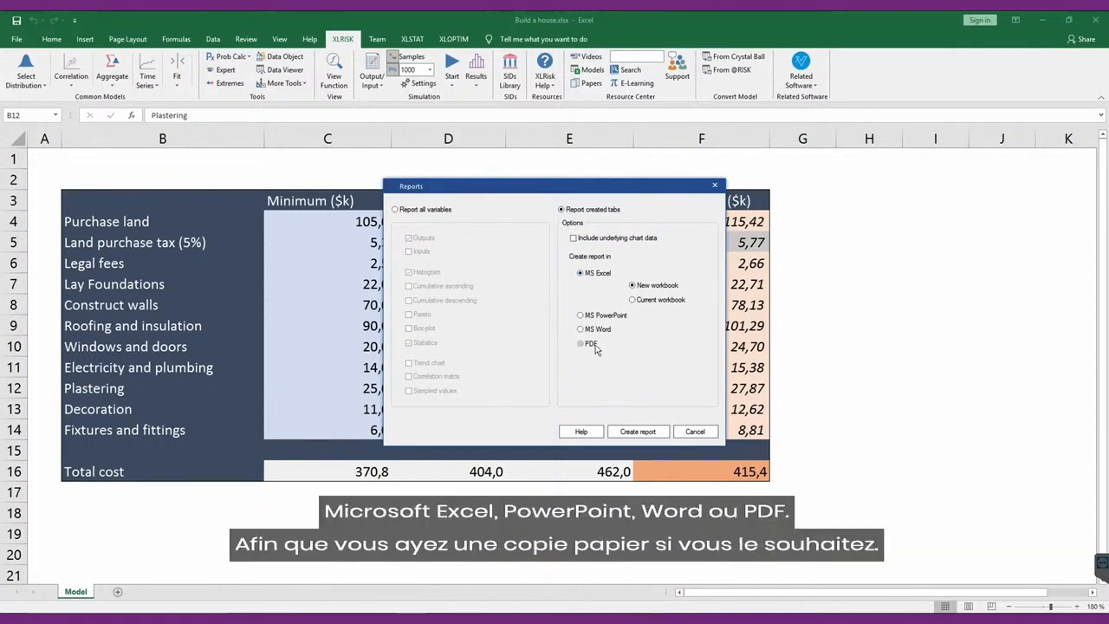
{"action": "left_click", "coordinate": [693, 432]}
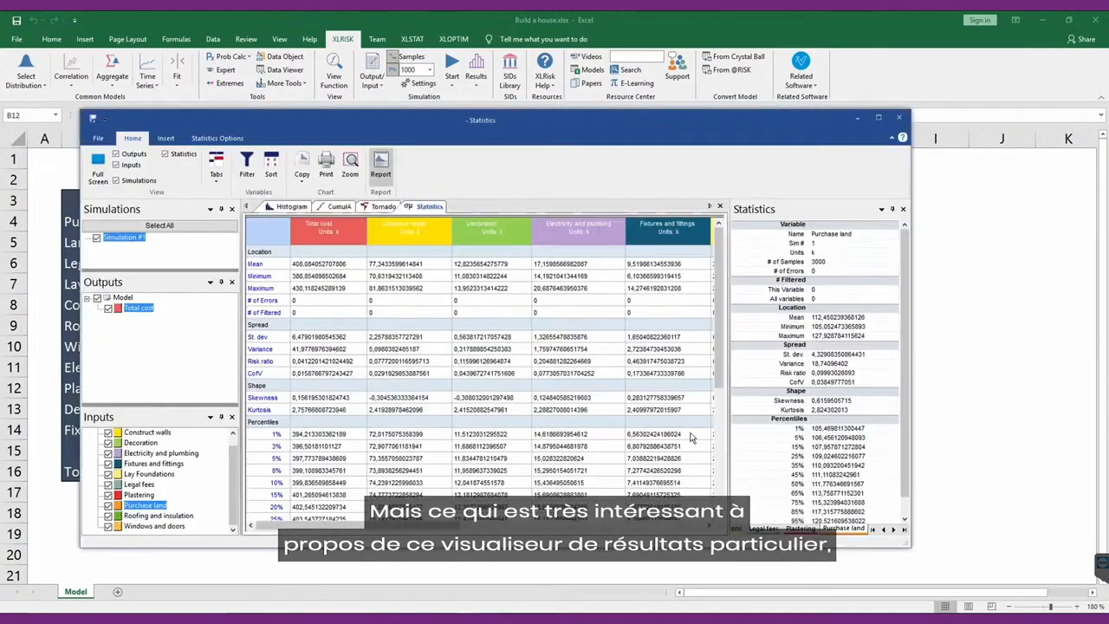
Show the Total cost tornado chart once more and close the results window.
{"action": "left_click_drag", "start_coordinate": [582, 106], "coordinate": [562, 91]}
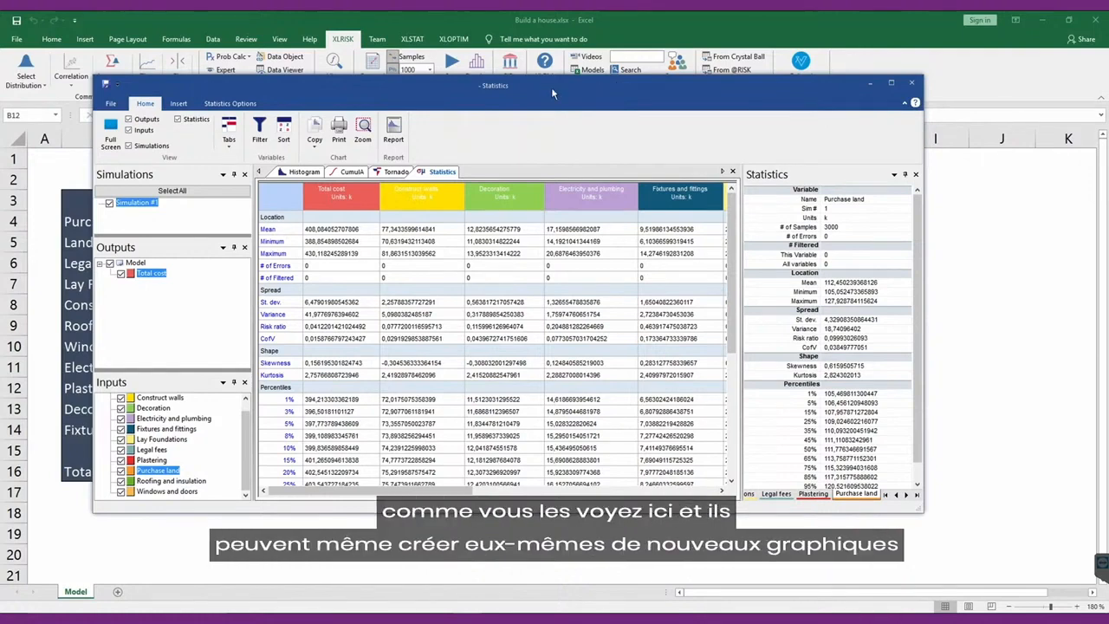
{"action": "left_click", "coordinate": [401, 173]}
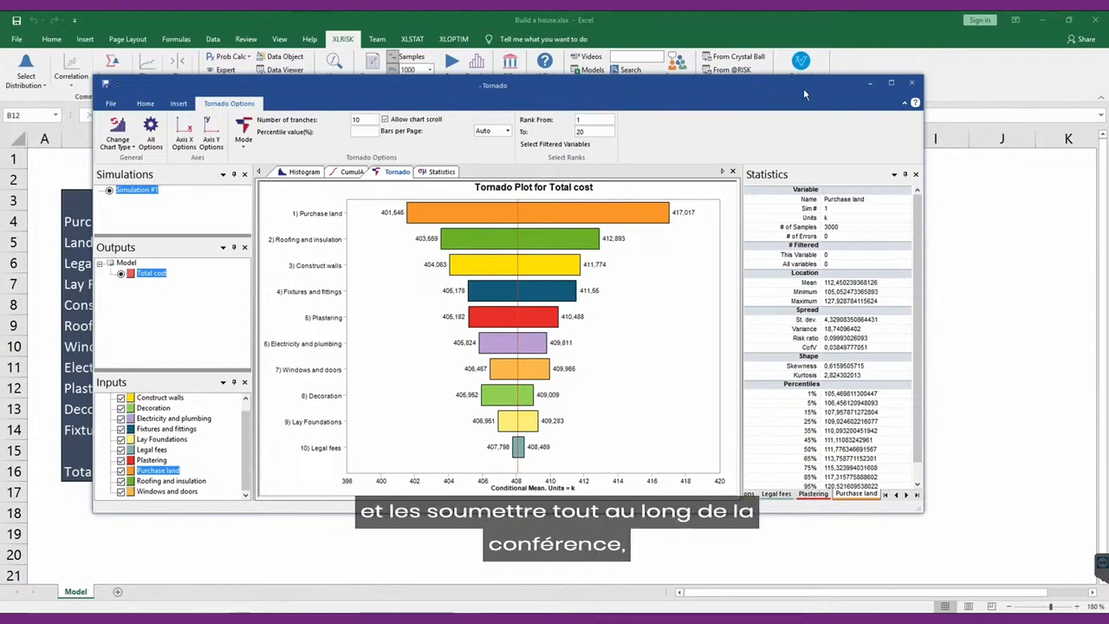
{"action": "left_click", "coordinate": [913, 82]}
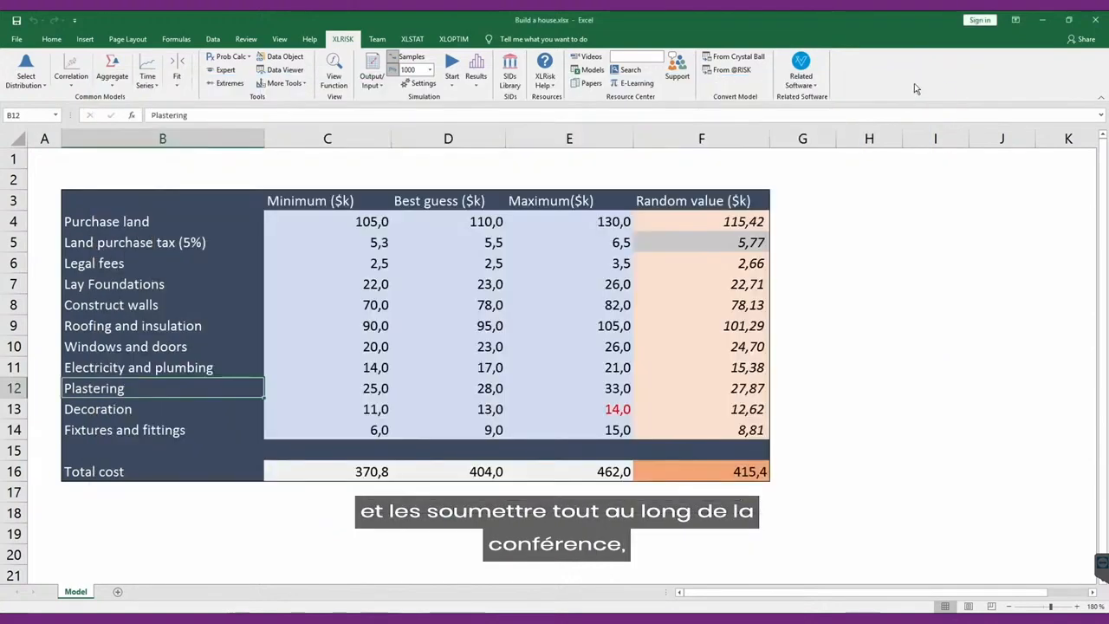